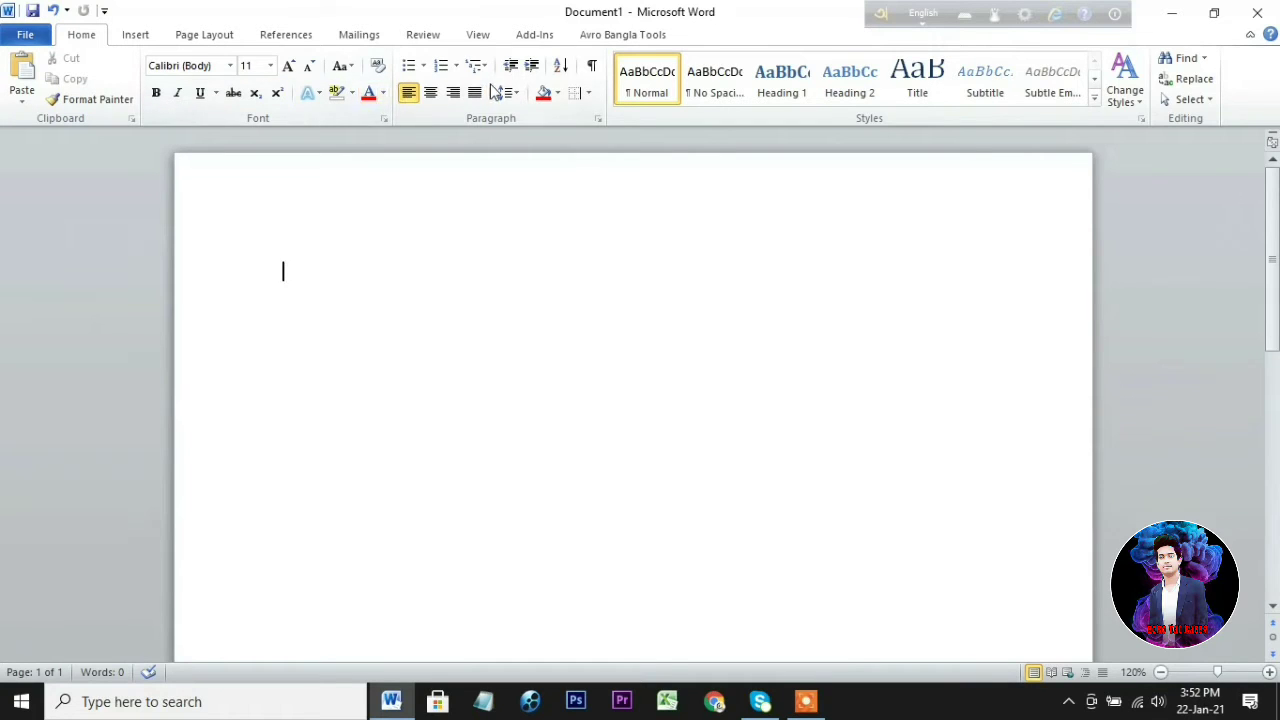
# - Look over the Insert and Home ribbons, then show Backstage Info for blank Document1
pyautogui.click(136, 36)
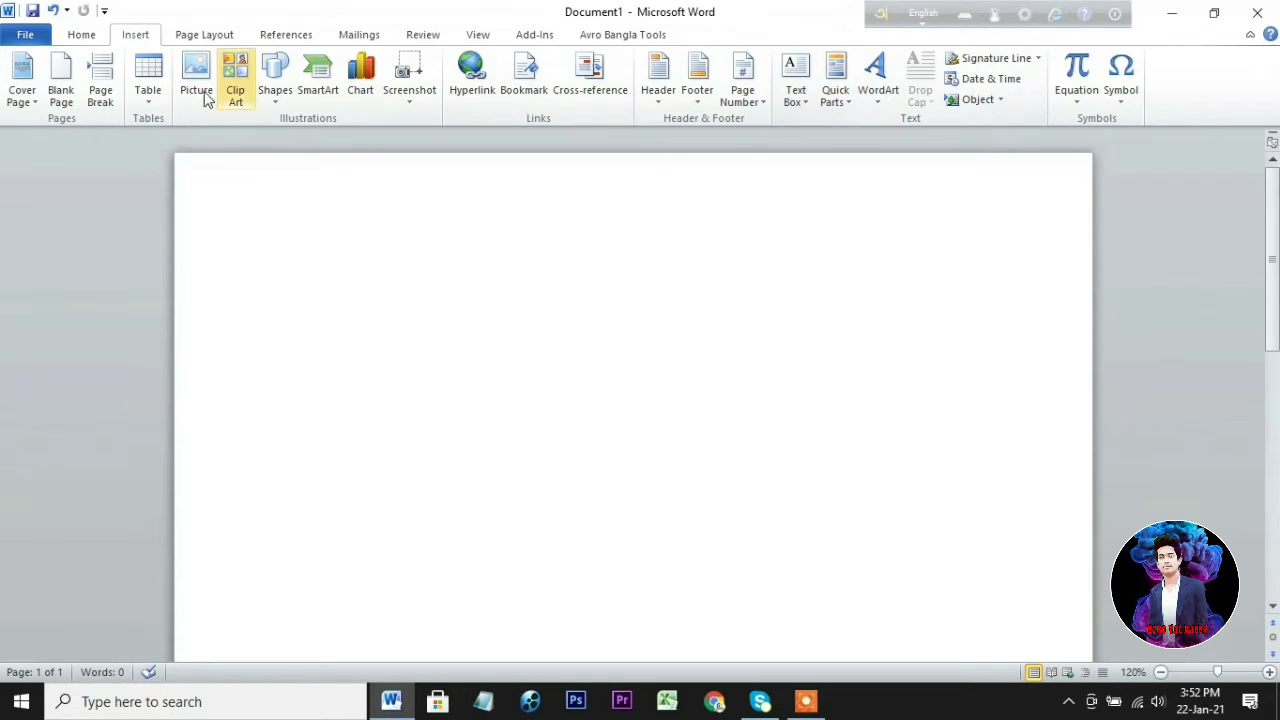
pyautogui.click(88, 36)
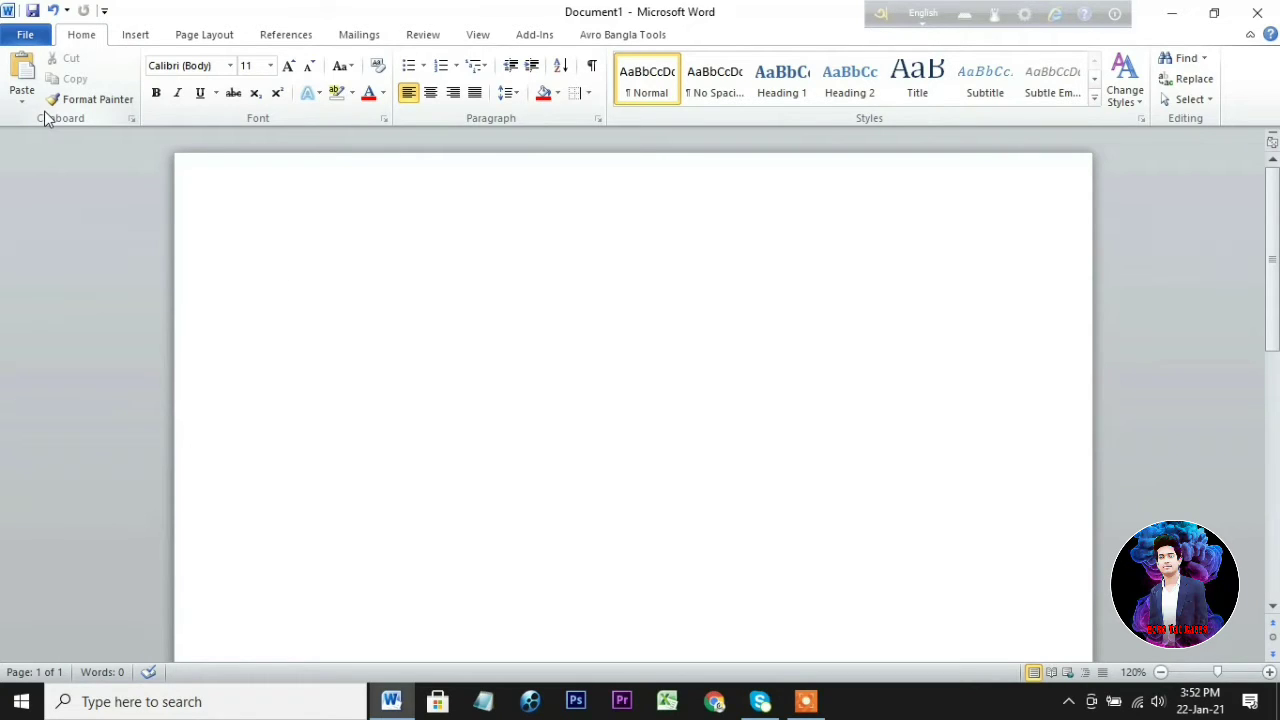
pyautogui.click(25, 36)
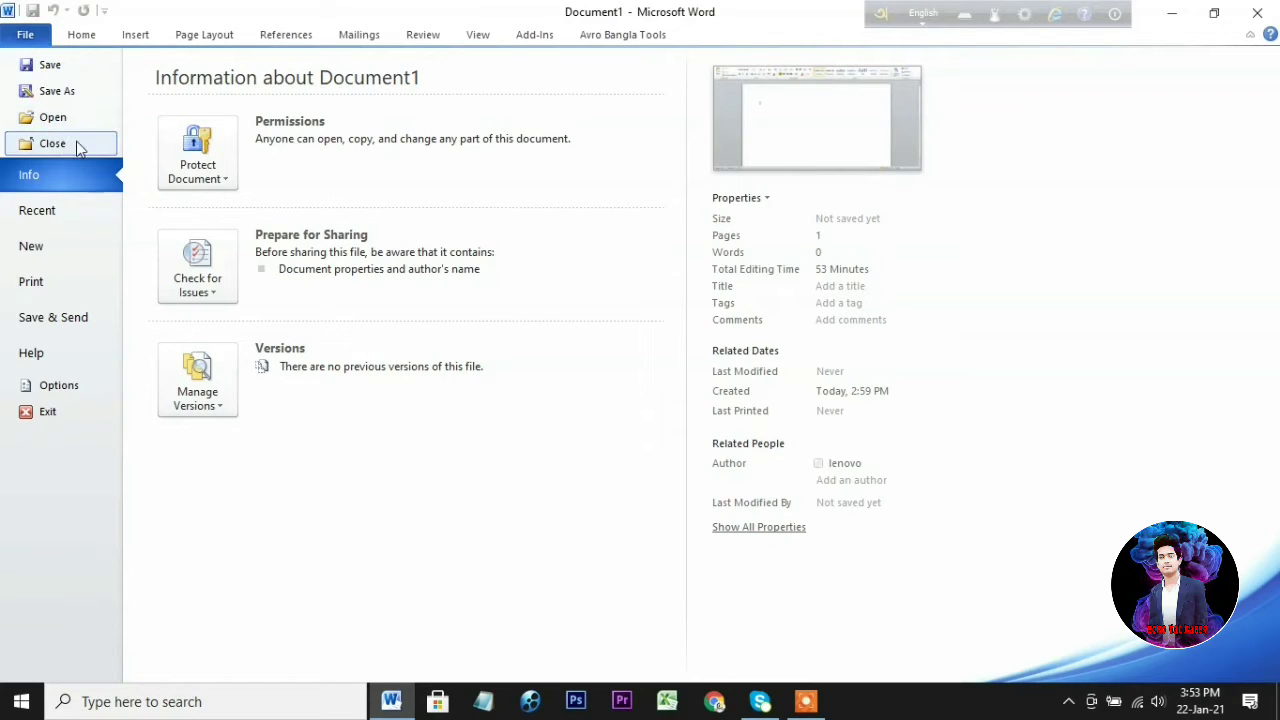
# - Paste the two topic-sentence paragraphs into Document1 and view its Info page, showing 137 words
pyautogui.click(76, 42)
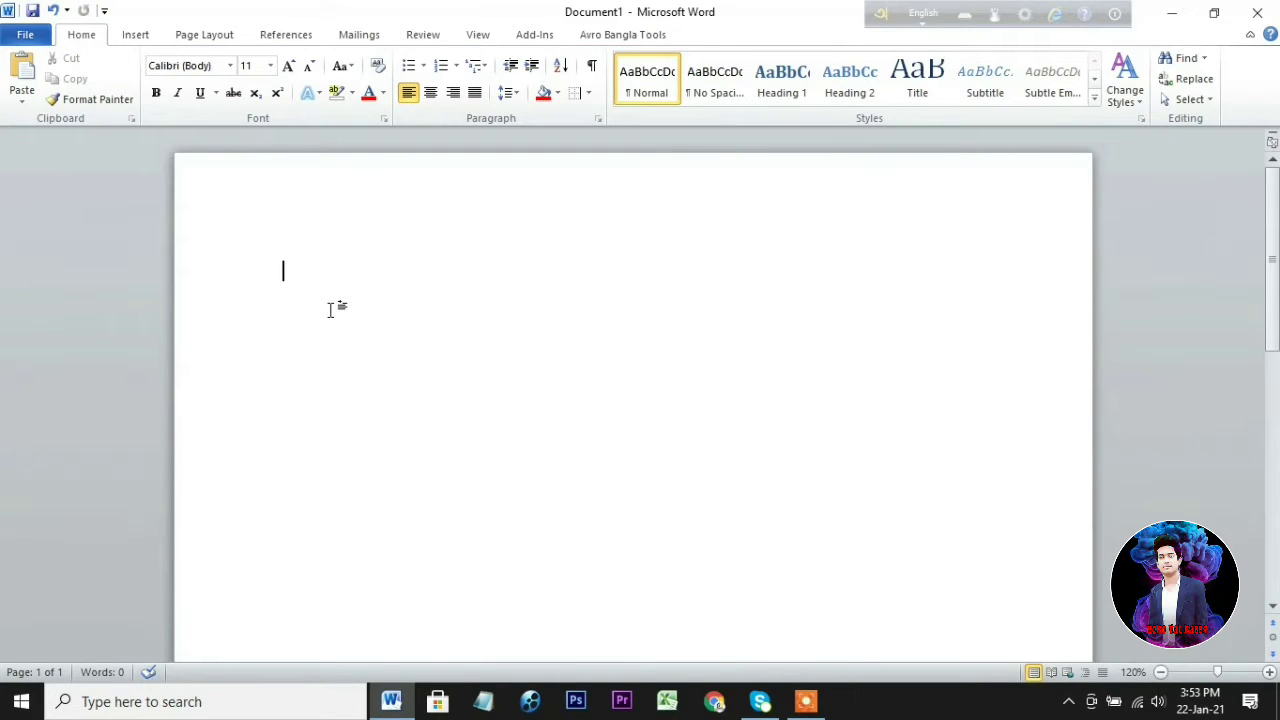
pyautogui.write('Topic sentences are similar to mini thesis statements. Like a thesis statement, a topic sentence has a specific main point. Whereas the thesis is the main point of the essay, the topic sentence is the main point of the paragraph. Like the thesis statement, a topic sentence has a unifying function. But a thesis statement or topic sentence alone doesn’t guarantee unity. An essay is unified if all the paragraphs relate to the thesis, whereas a paragraph is unified if all the sentences relate to the topic sentence. Note: Not all paragraphs need topic sentences. In particular, opening and closing paragraphs, which serve different functions from body paragraphs, generally don’t have topic sentences. In academic writing, the topic sentence nearly always works best at the beginning of a paragraph so that the reader knows what to expect:')
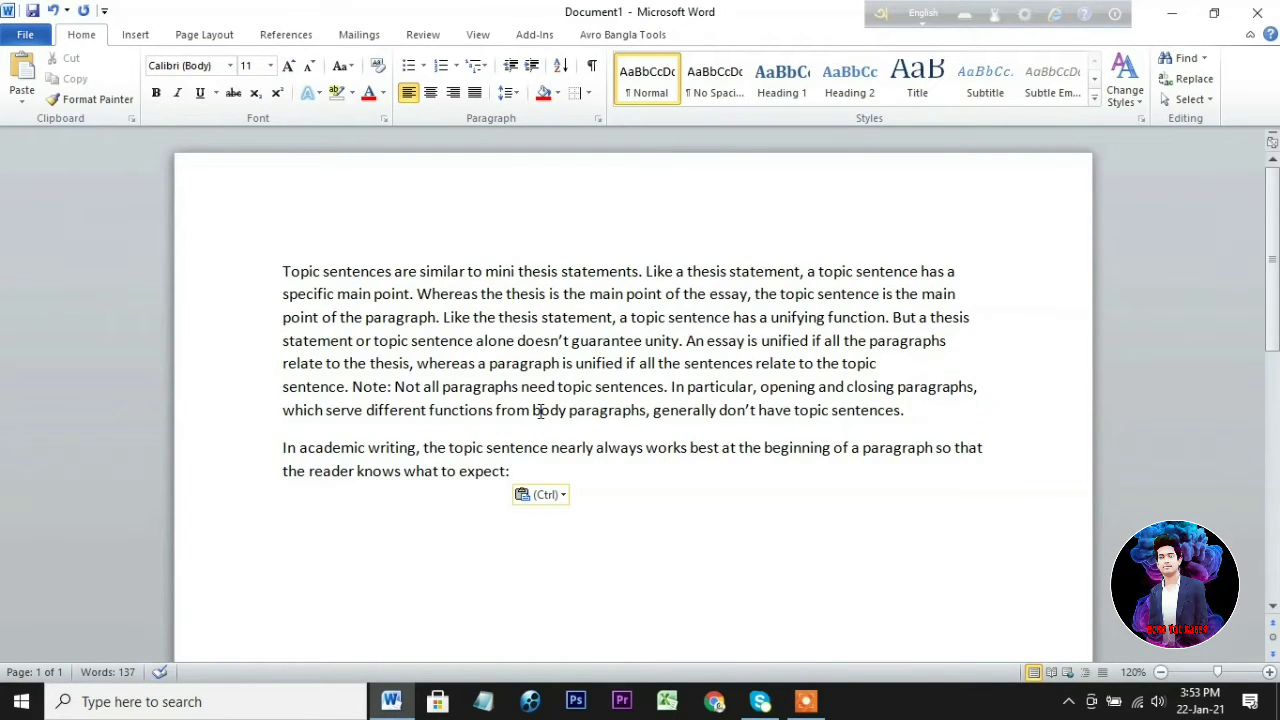
pyautogui.click(27, 36)
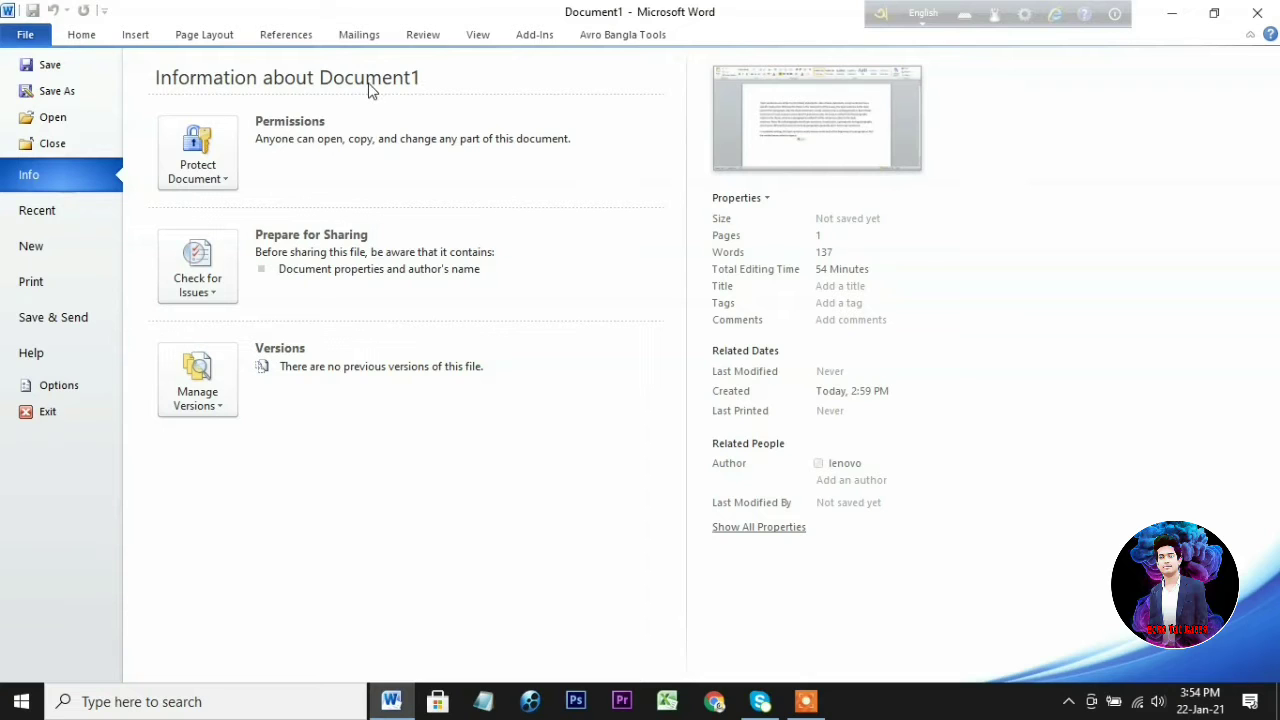
# - Add the paragraph-unity opening paragraph at the top and check Info now shows 159 words
pyautogui.click(78, 38)
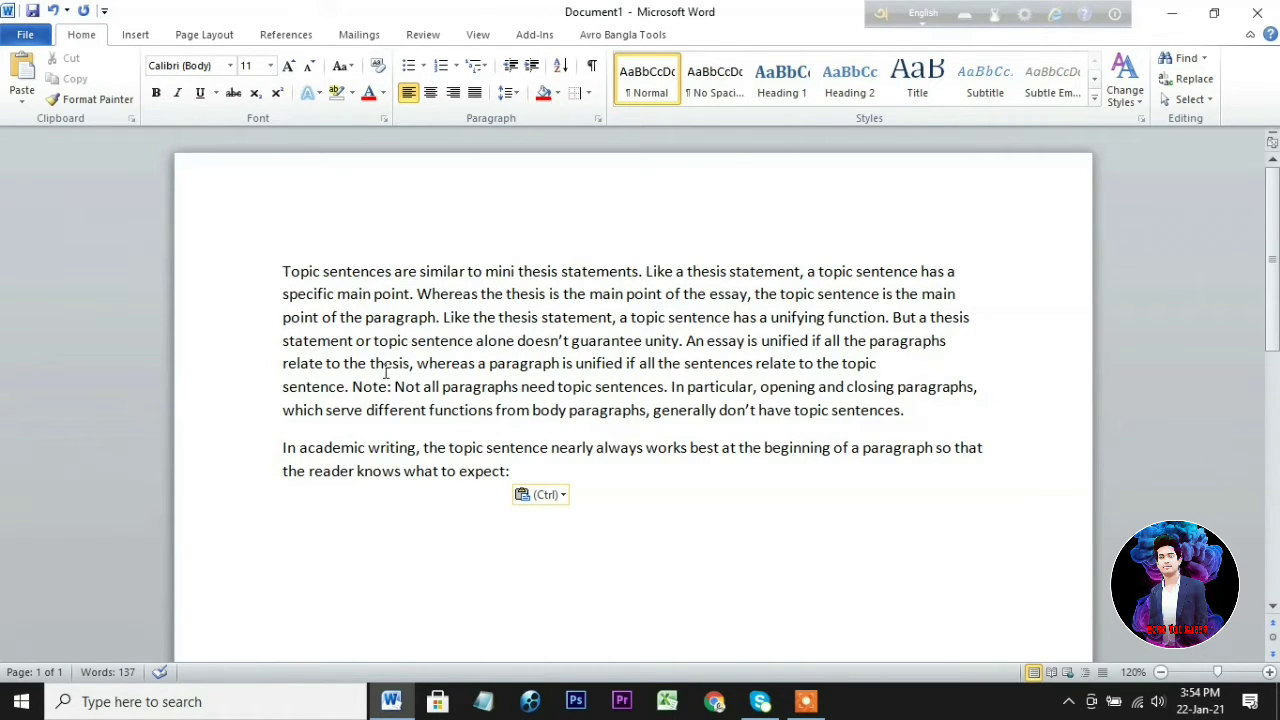
pyautogui.click(34, 36)
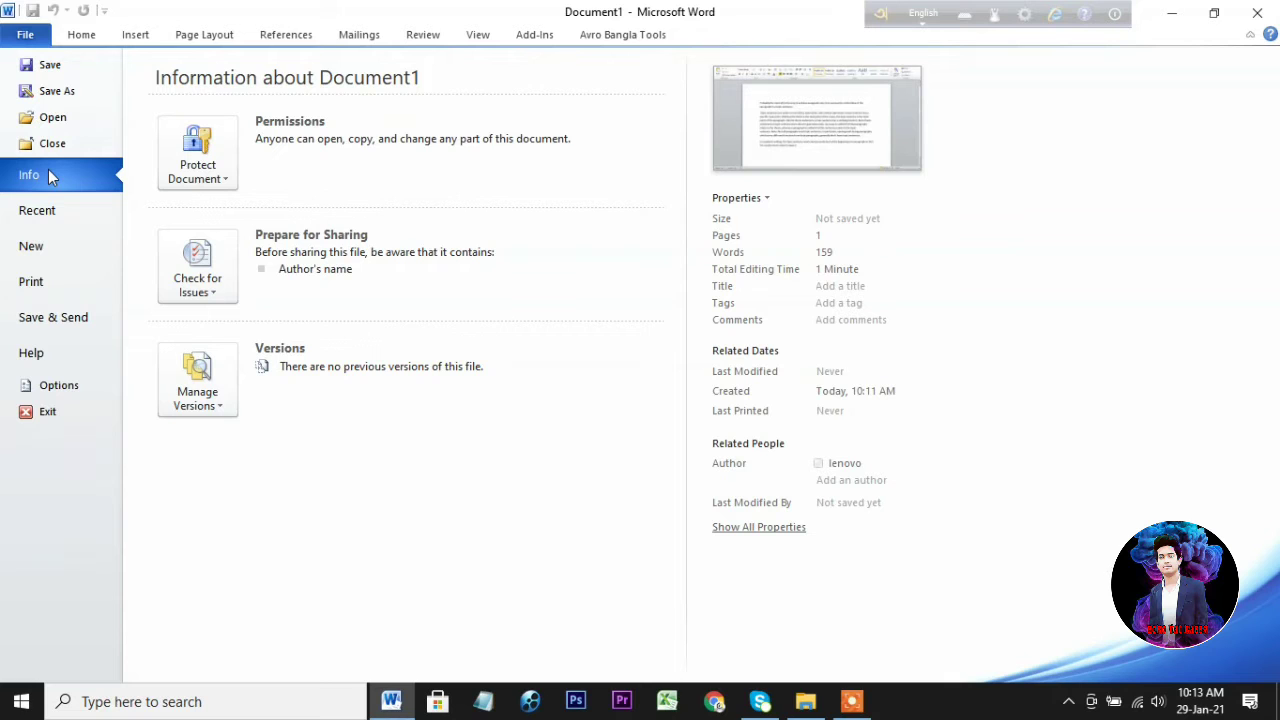
pyautogui.click(81, 35)
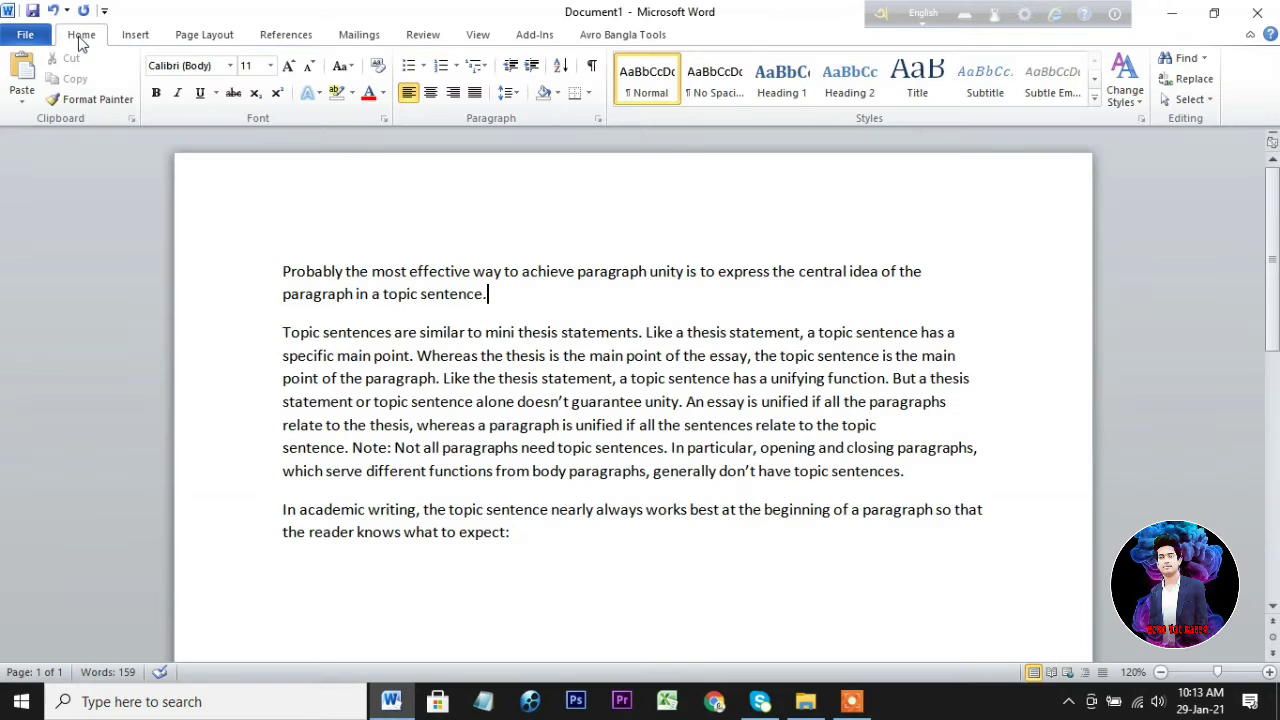
pyautogui.click(22, 36)
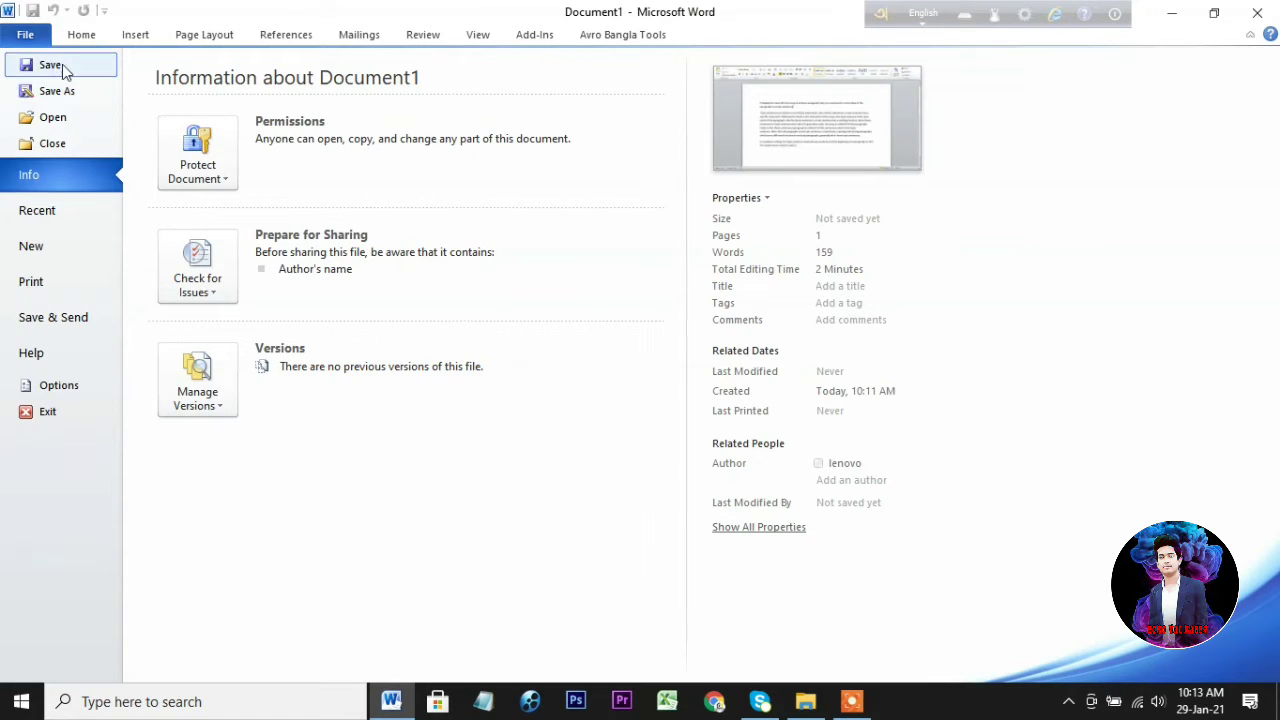
# - Save the document as 'test 1' in D:\FFOutput\Microsot word
pyautogui.click(64, 67)
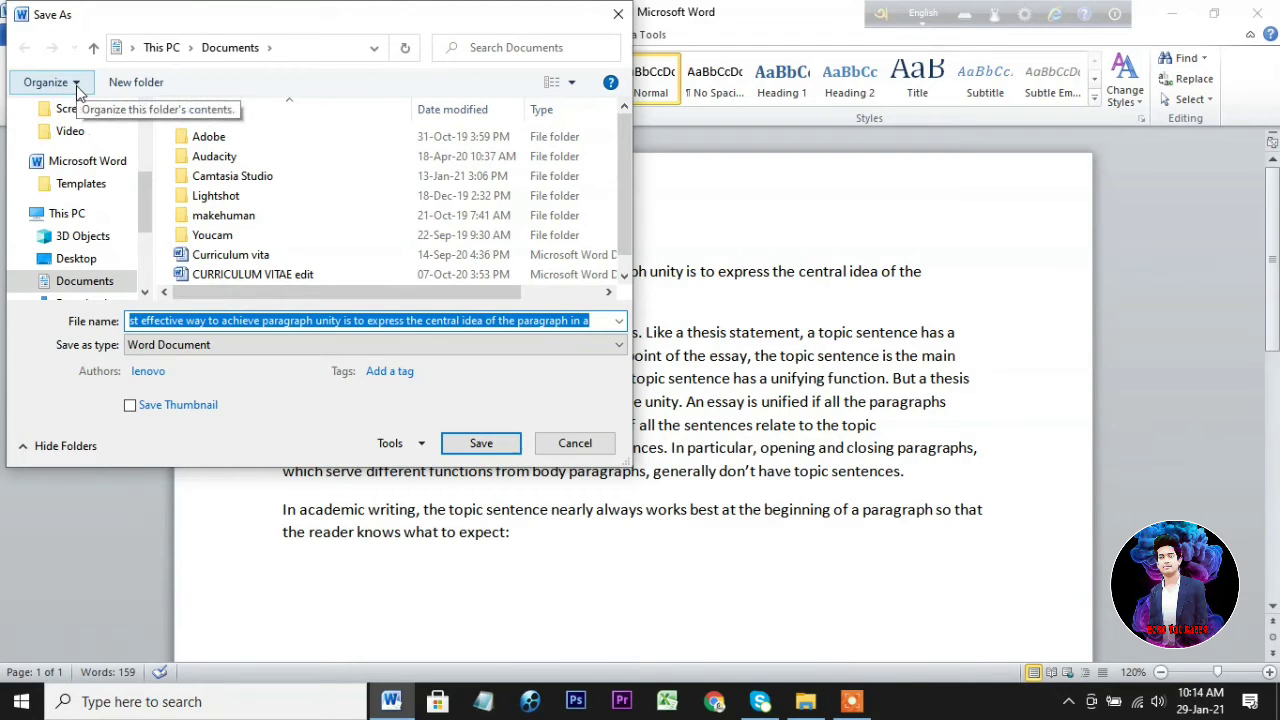
pyautogui.scroll(-1, 92, 265)
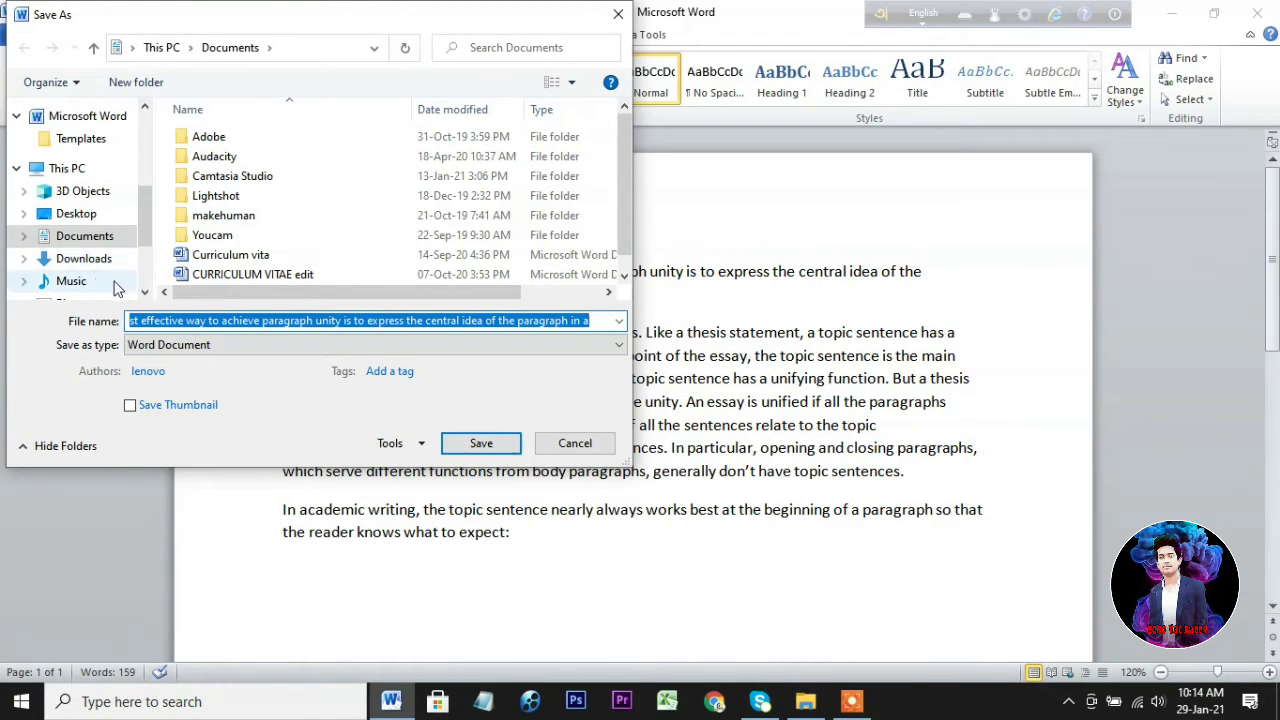
pyautogui.scroll(-1, 90, 272)
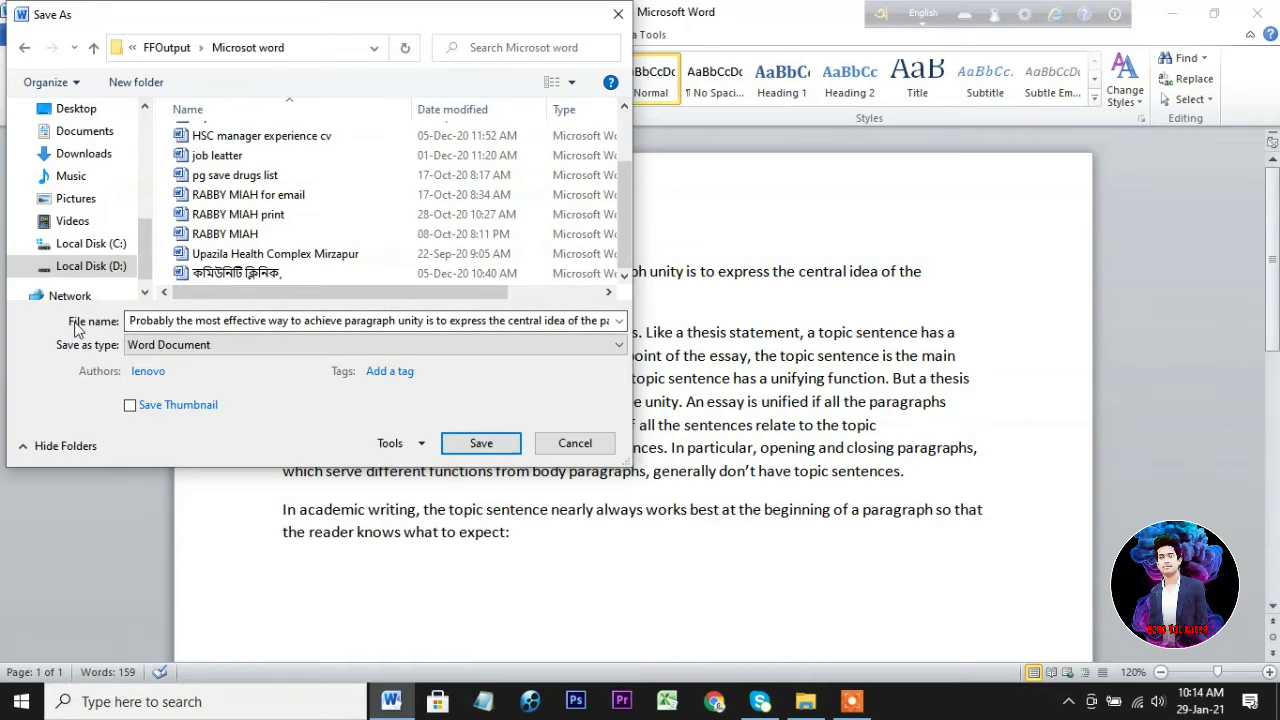
pyautogui.tripleClick(576, 326)
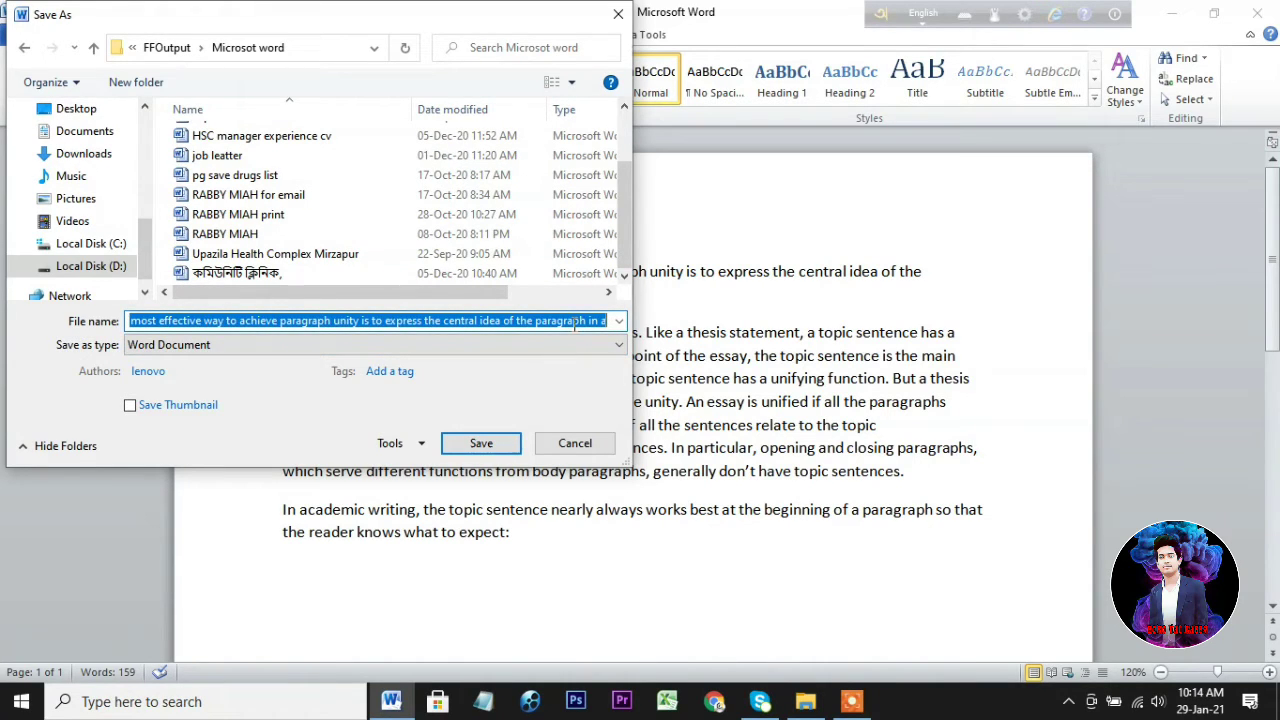
pyautogui.press('BackSpace')
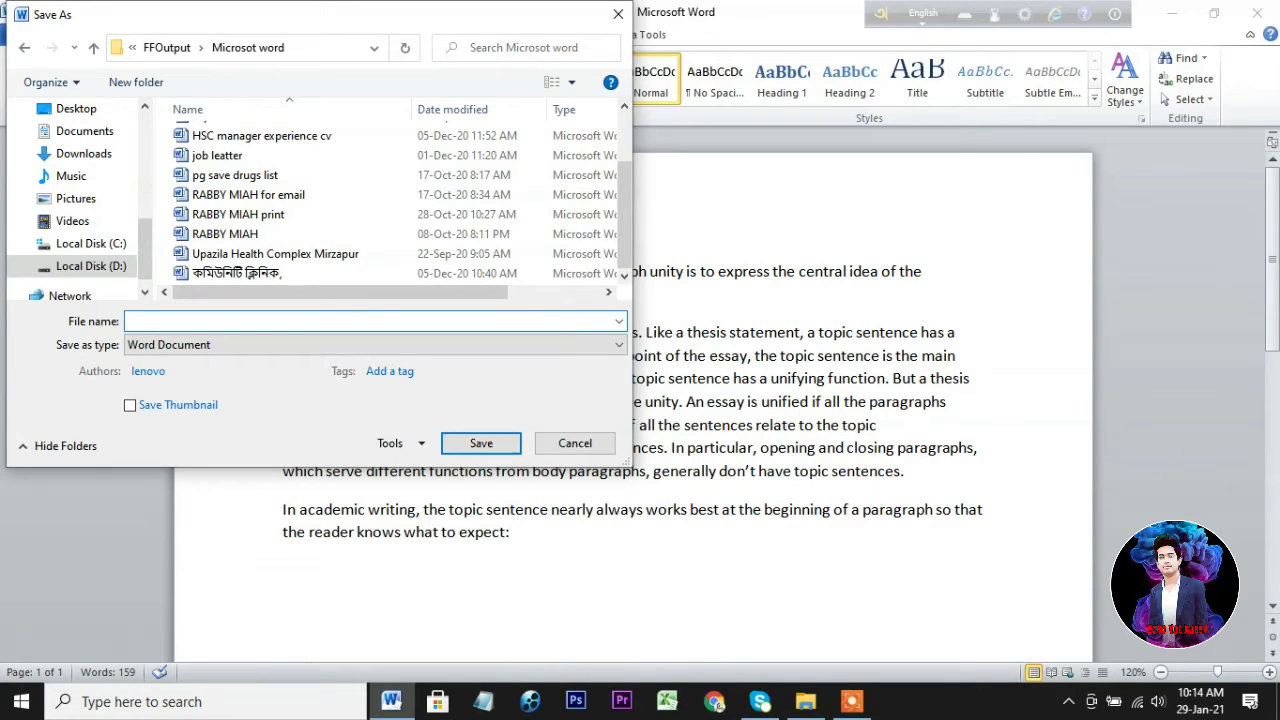
pyautogui.write('test ')
pyautogui.write('1')
pyautogui.click(494, 446)
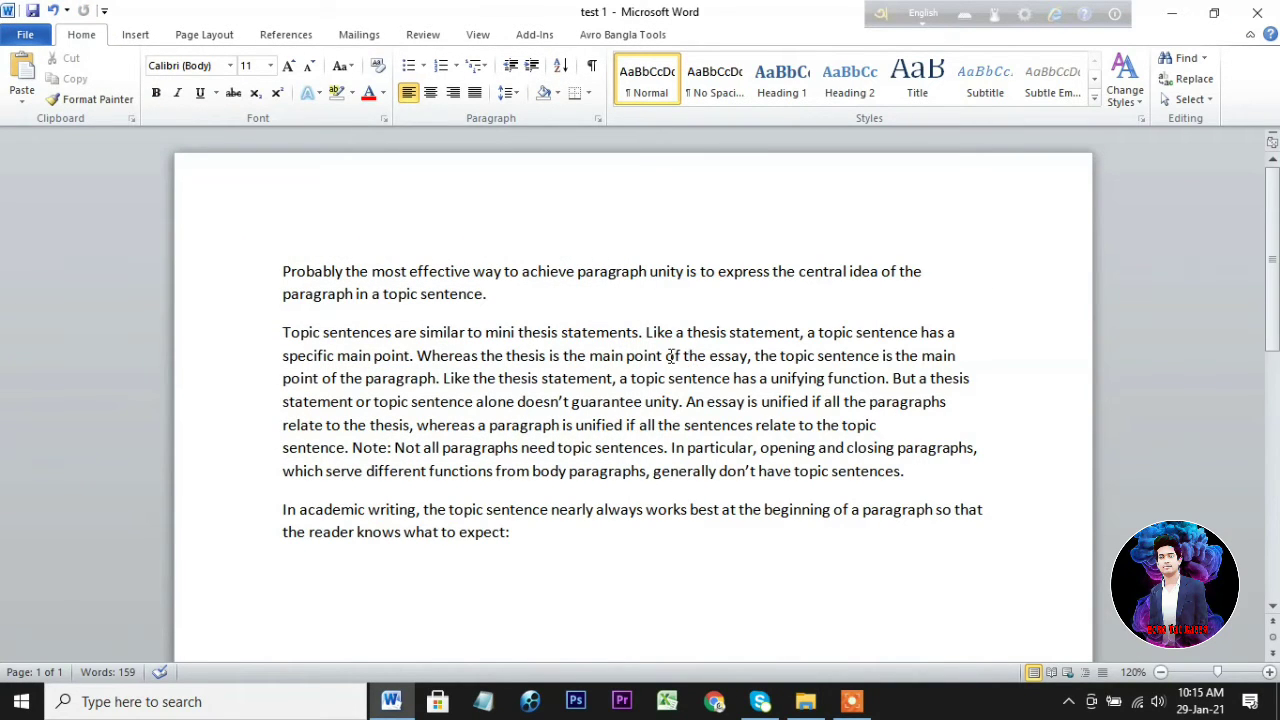
# - Close Word and reopen test 1 from D:\FFOutput\Microsot word through File Explorer
pyautogui.click(1257, 13)
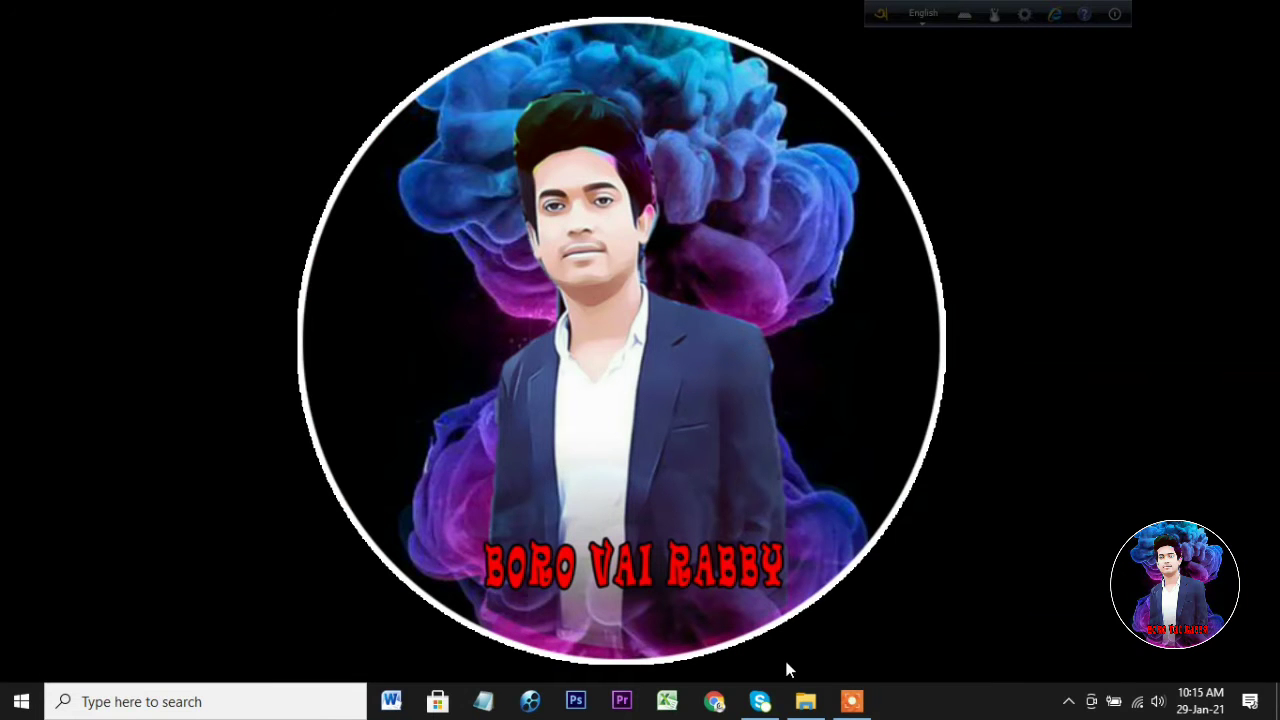
pyautogui.click(800, 700)
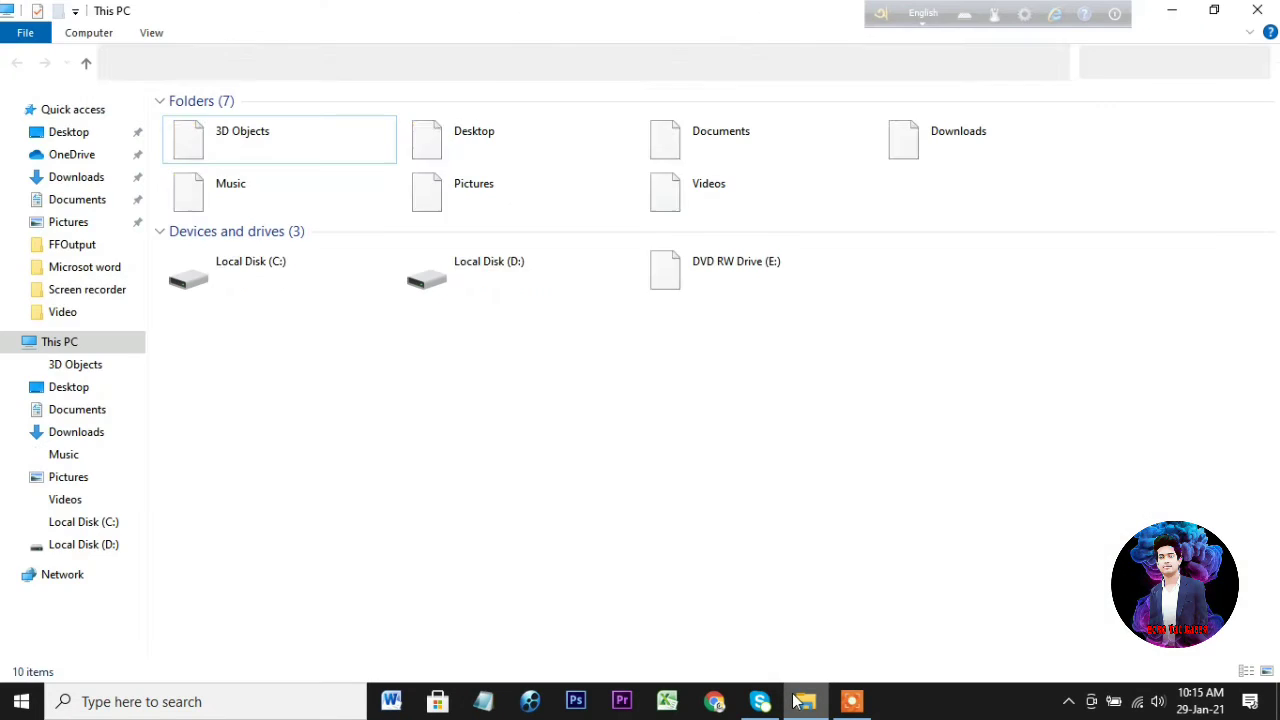
pyautogui.doubleClick(512, 272)
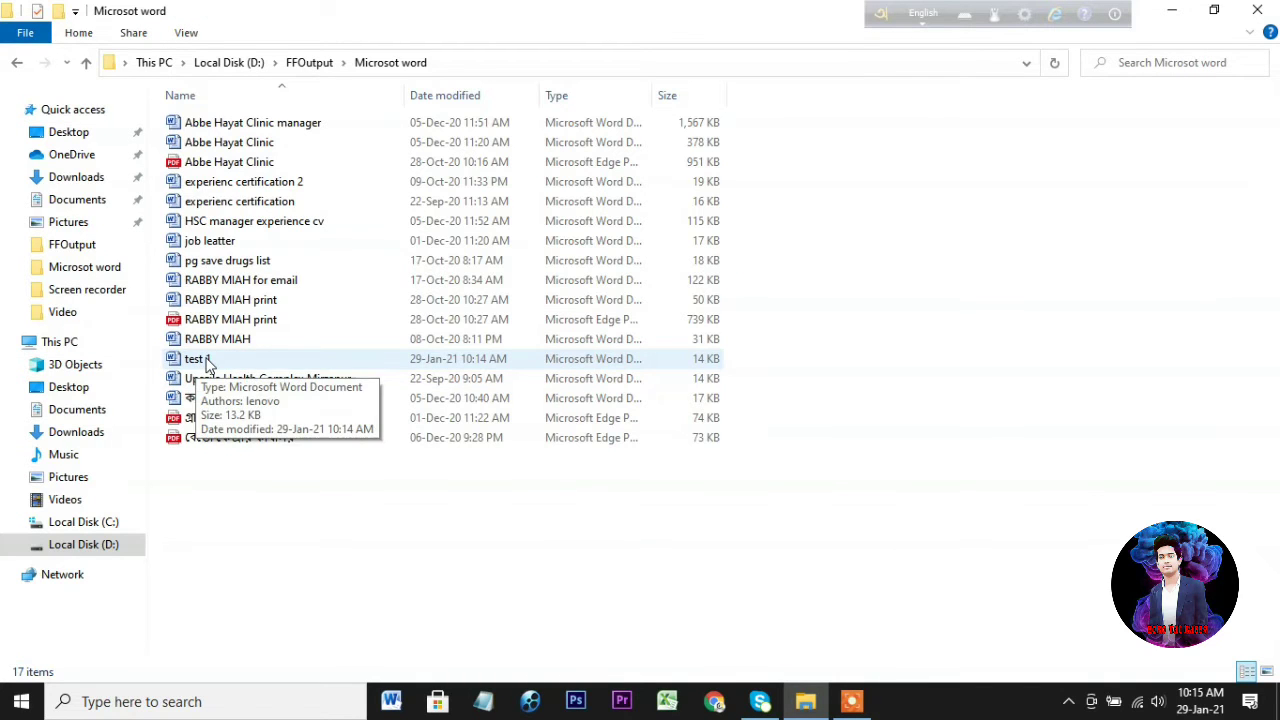
pyautogui.doubleClick(205, 364)
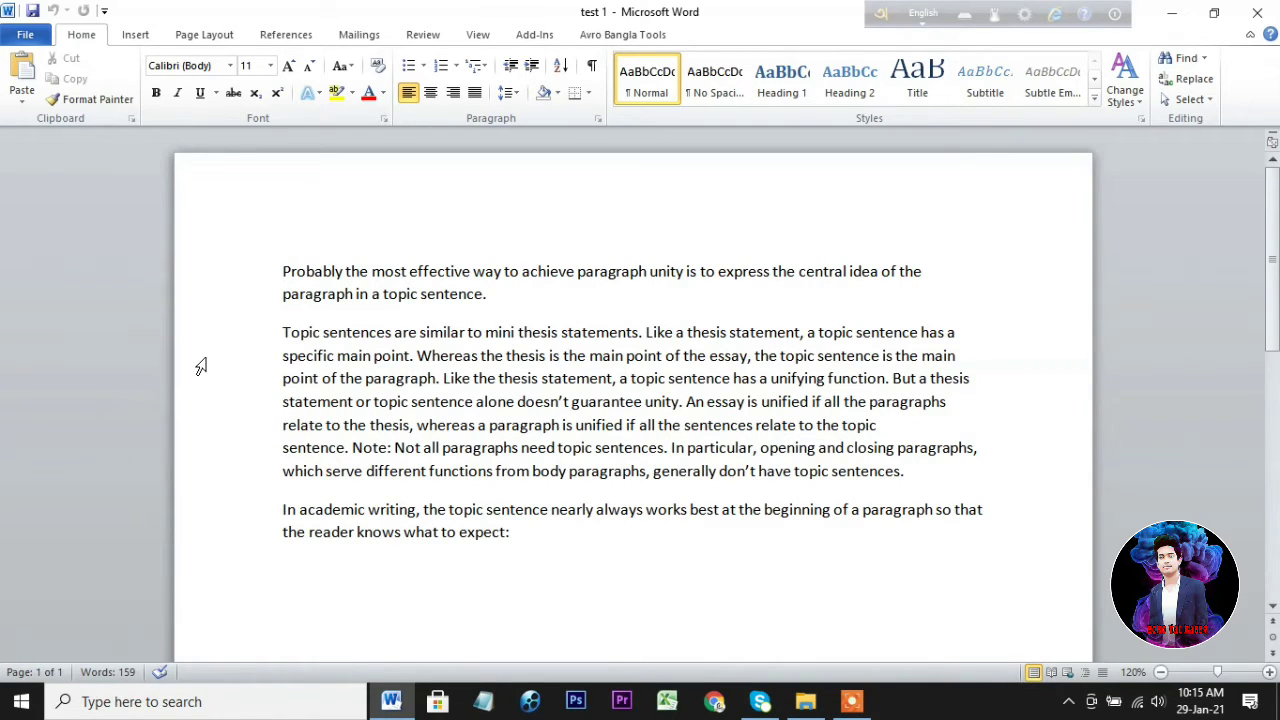
# - Type 'jjjj' after 'what to expect:' and save test 1
pyautogui.click(574, 535)
pyautogui.write('j')
pyautogui.write('jjj')
pyautogui.click(30, 37)
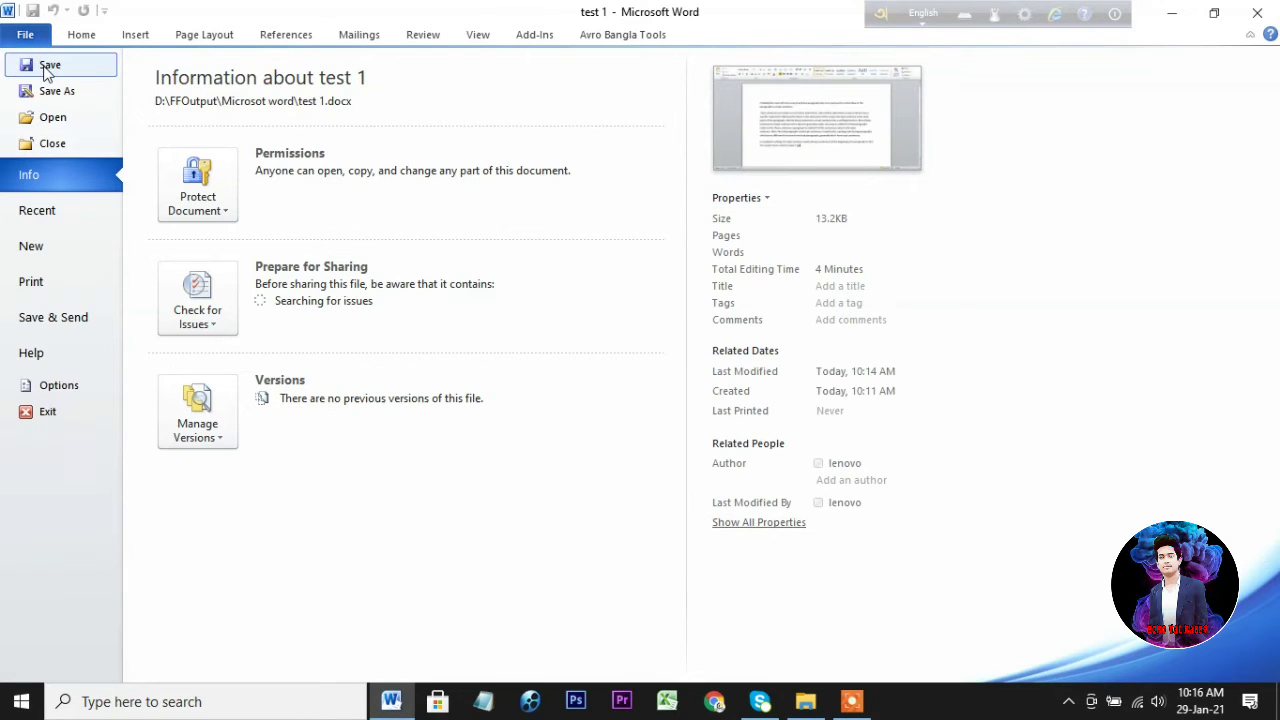
pyautogui.click(45, 70)
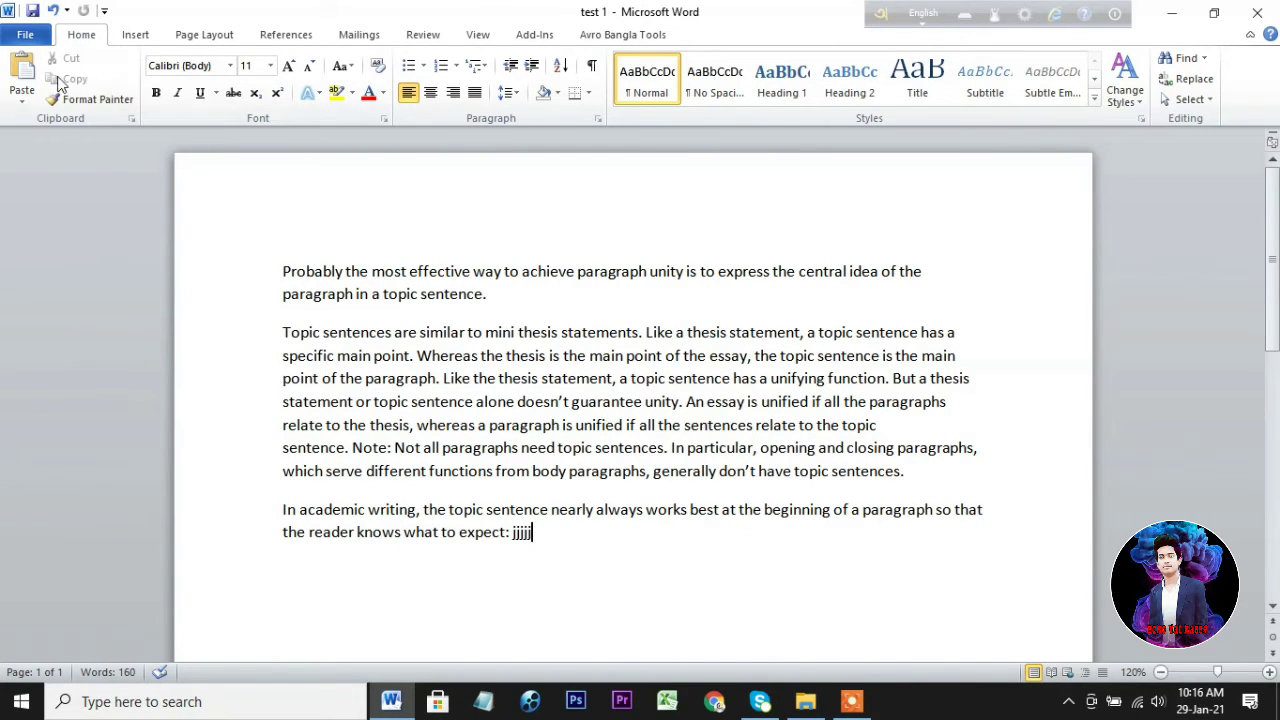
# - Start a Save As copy and delete the '1' from the 'test 1' file name
pyautogui.click(42, 36)
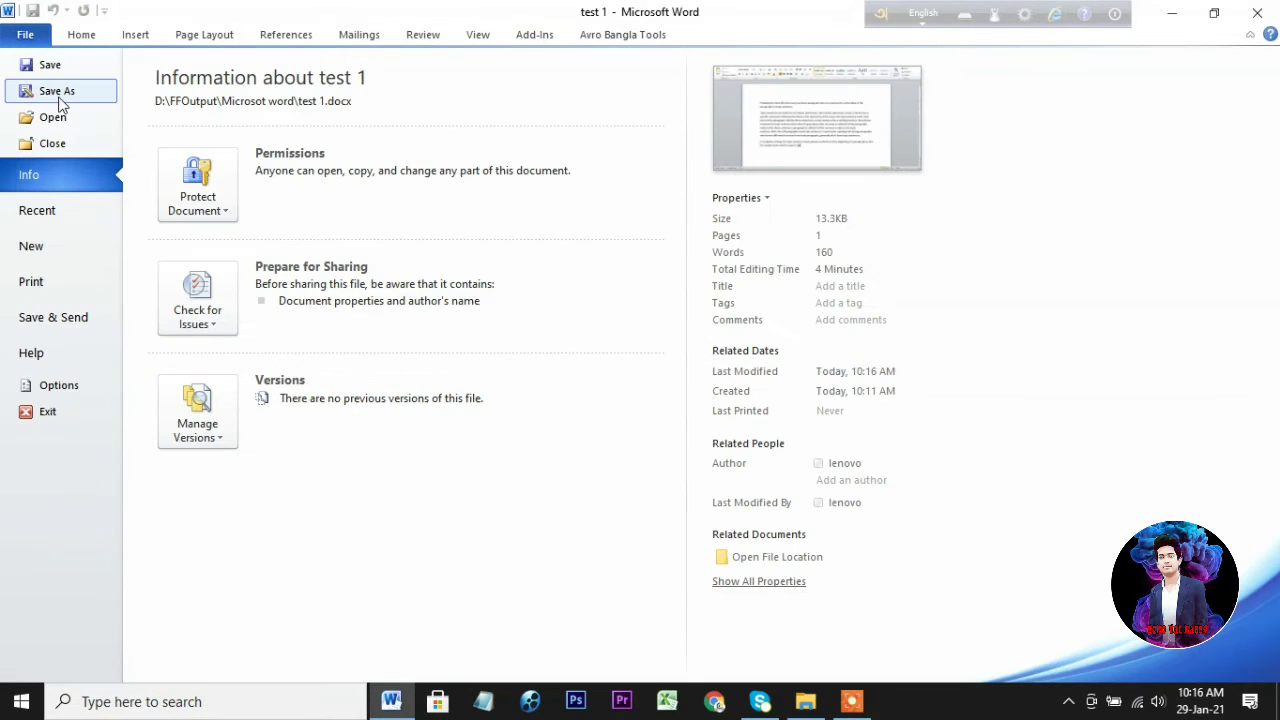
pyautogui.click(58, 92)
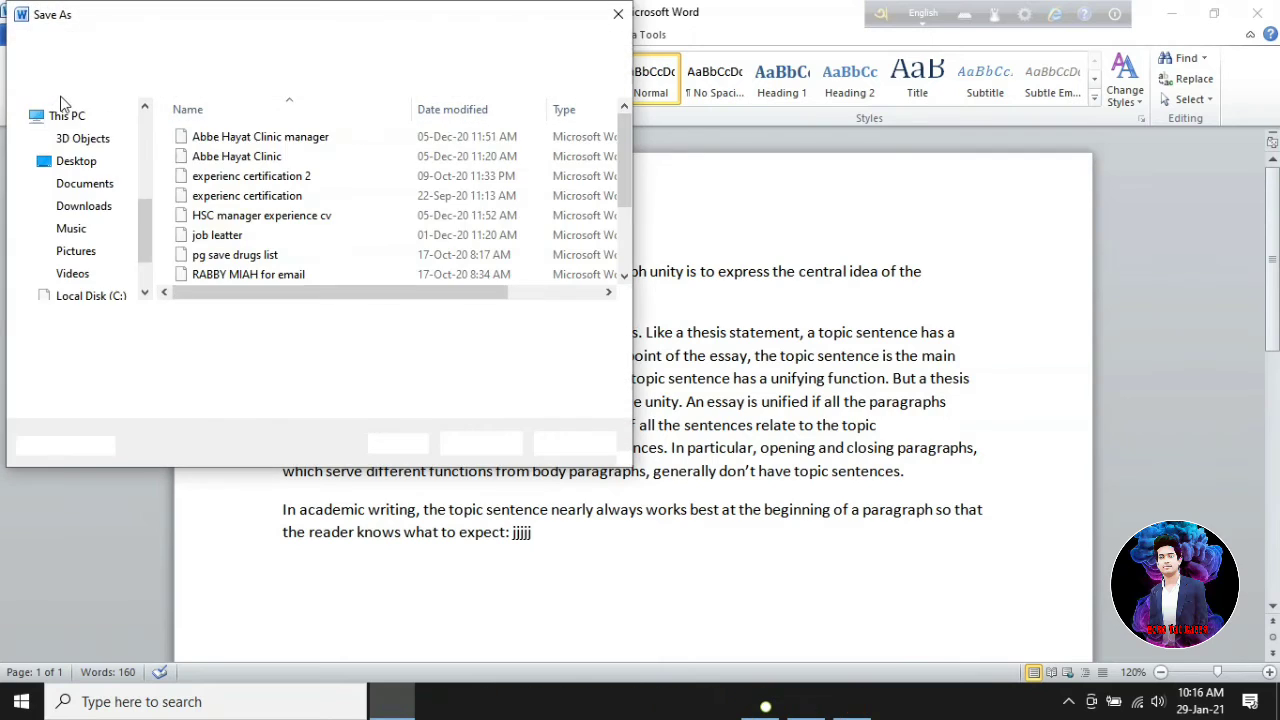
pyautogui.click(181, 321)
pyautogui.press('BackSpace')
pyautogui.press('BackSpace')
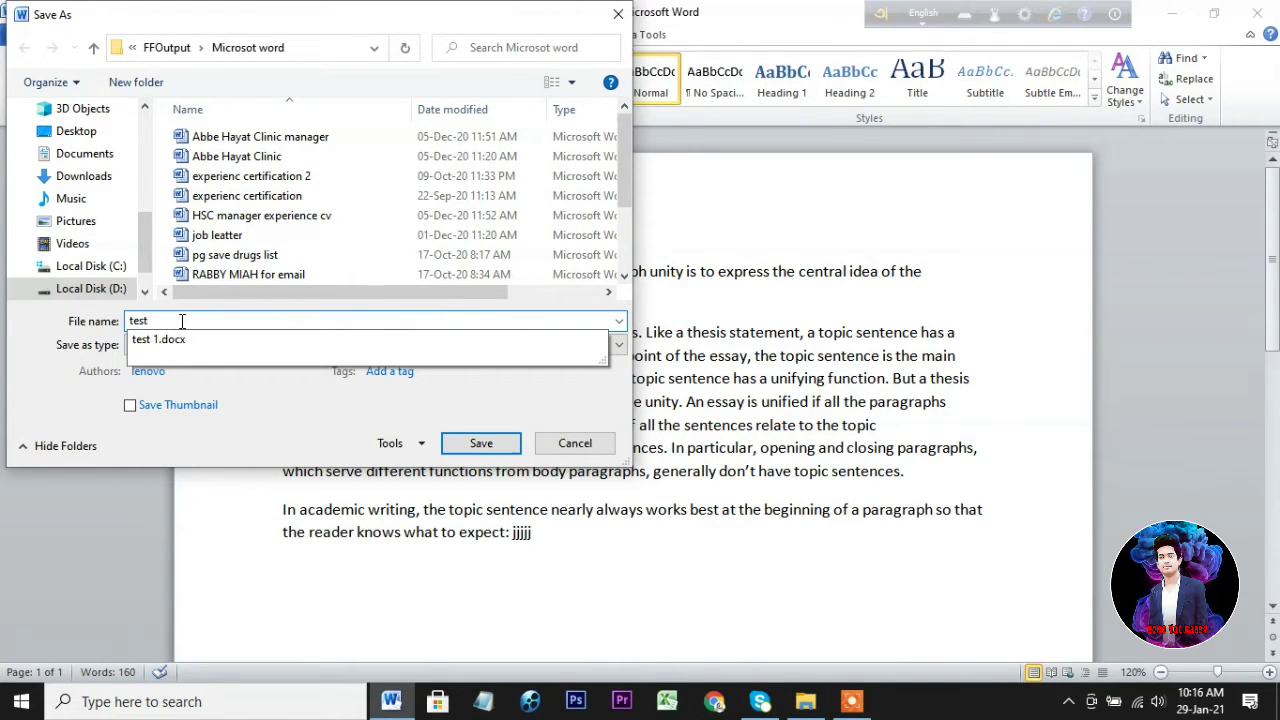
# - Save the copy as 'test 2', then select and open test 2 from File Explorer
pyautogui.write('2')
pyautogui.click(481, 443)
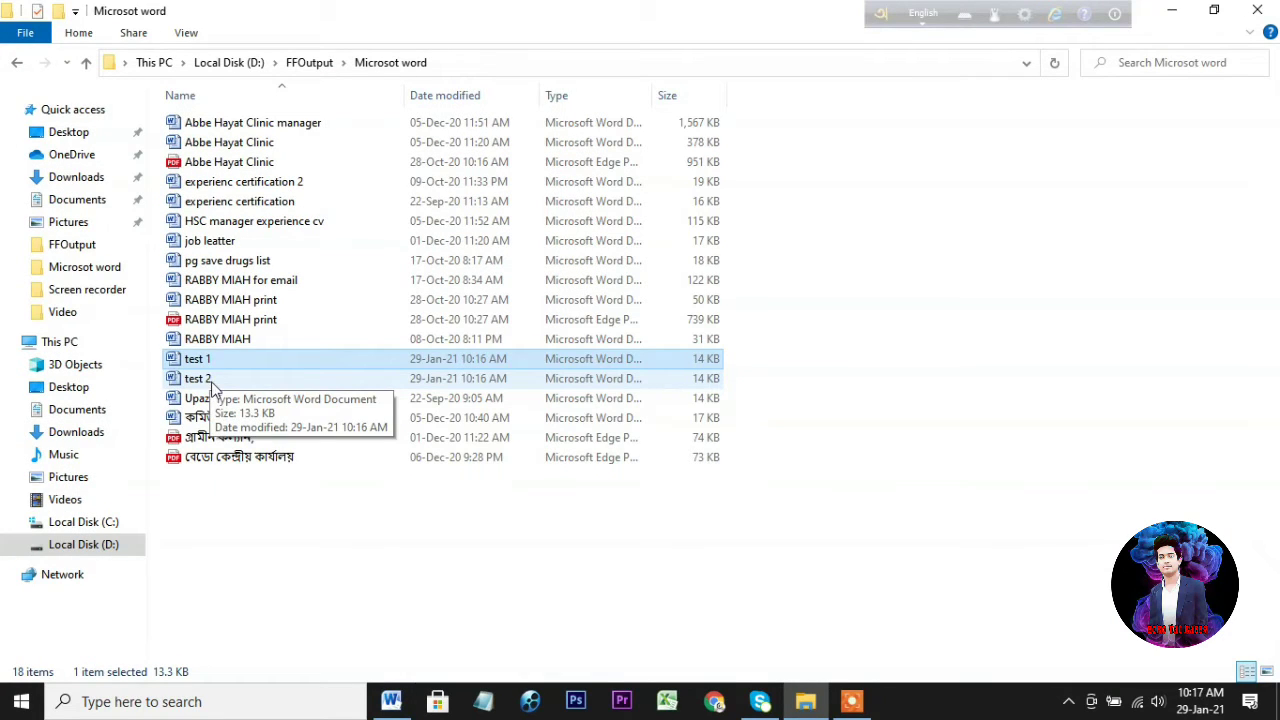
pyautogui.click(211, 380)
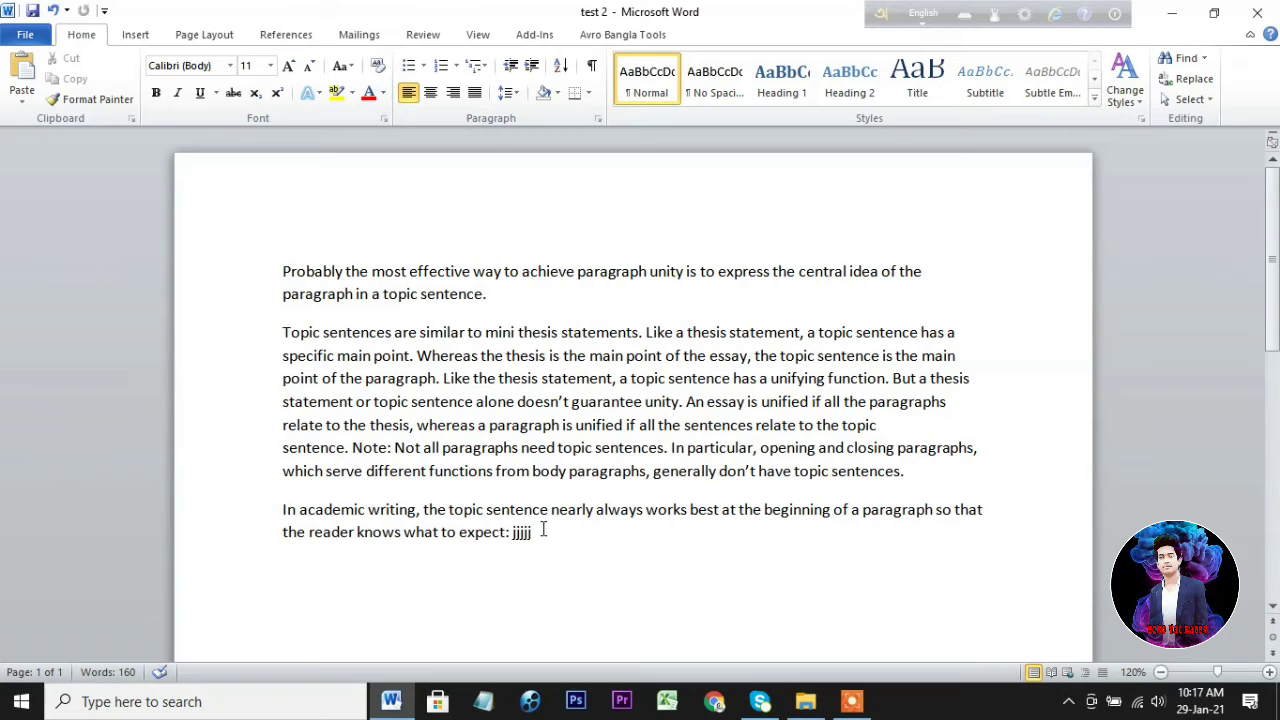
pyautogui.moveTo(547, 540); pyautogui.dragTo(510, 540)
# - Append 'hhhh' to the end of test 2's last paragraph and view its Info page
pyautogui.click(525, 542)
pyautogui.write('hhhh')
pyautogui.click(25, 37)
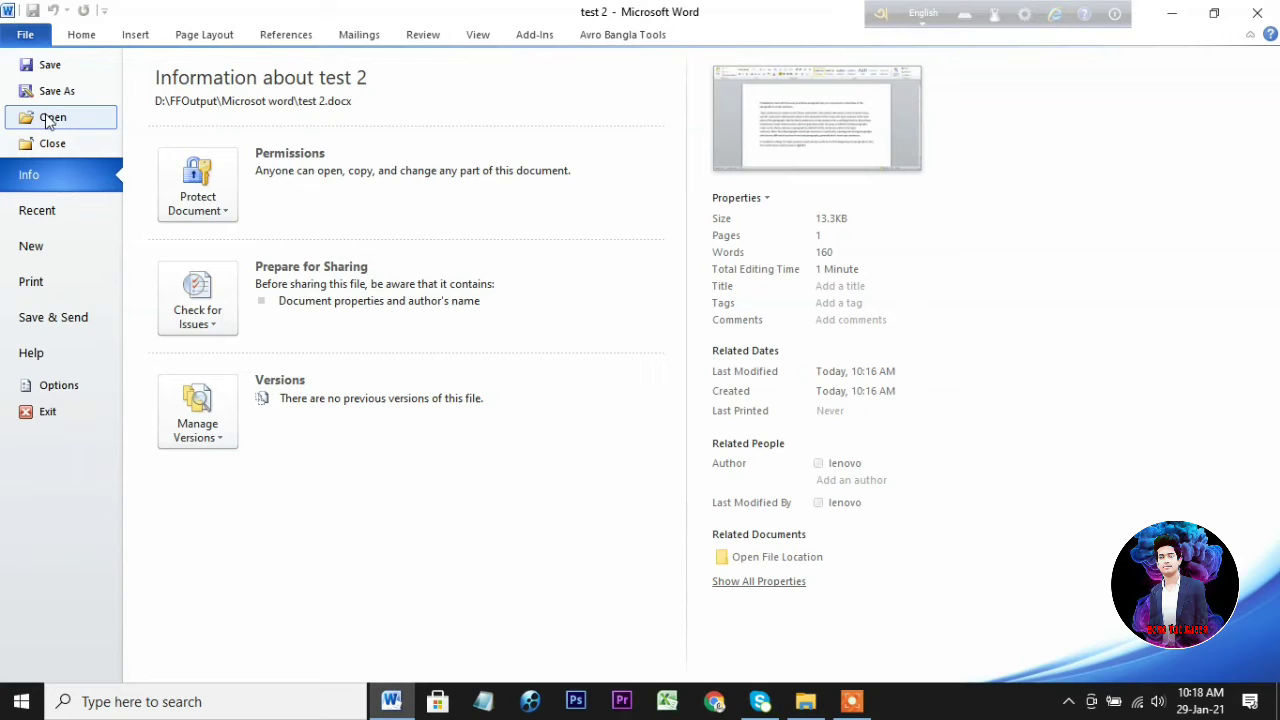
# - Select all three paragraphs of test 2 and delete them, leaving 0 words
pyautogui.click(84, 36)
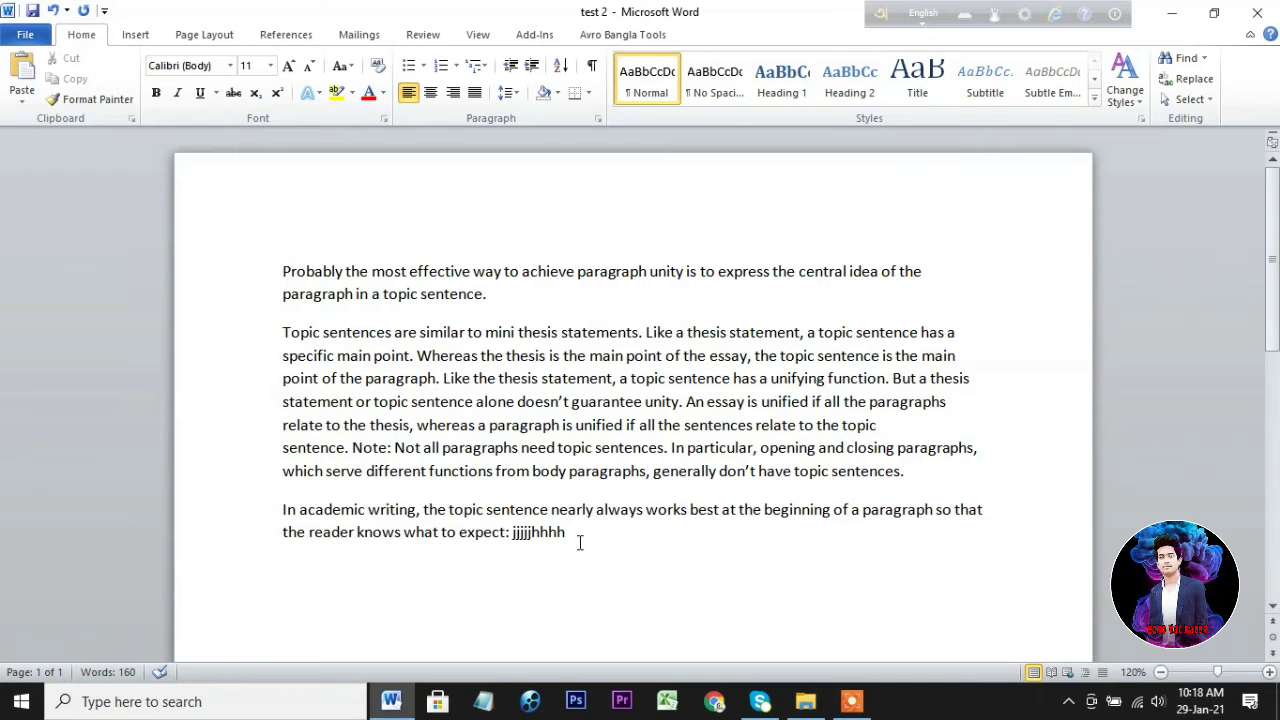
pyautogui.moveTo(568, 538); pyautogui.dragTo(219, 280)
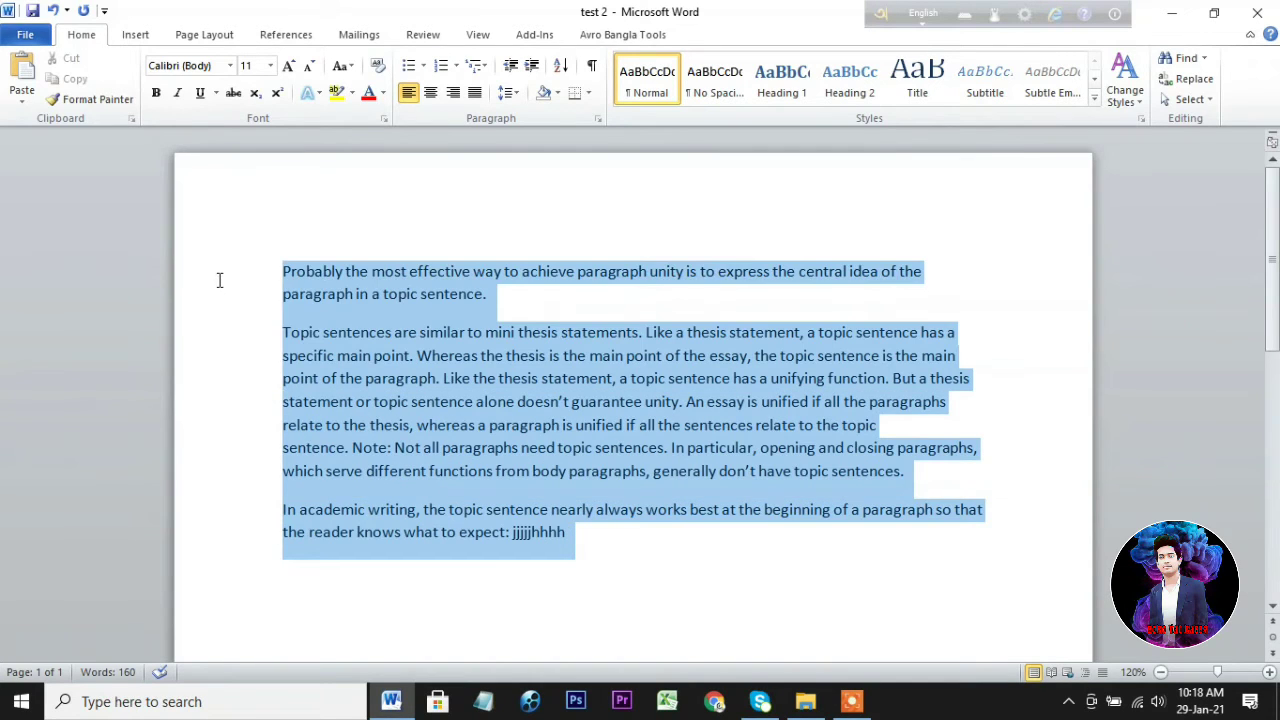
pyautogui.press('Delete')
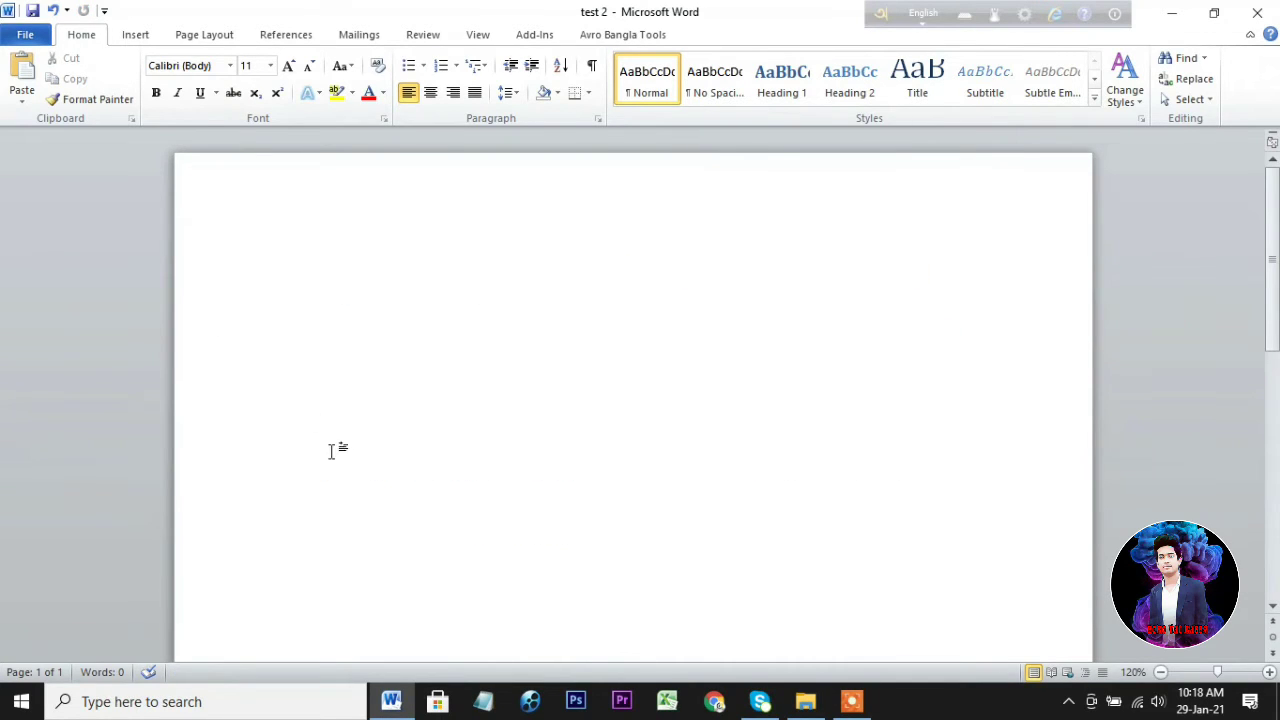
# - Open test 1 from the Microsot word folder via File > Open, then view test 2's Info page
pyautogui.click(27, 35)
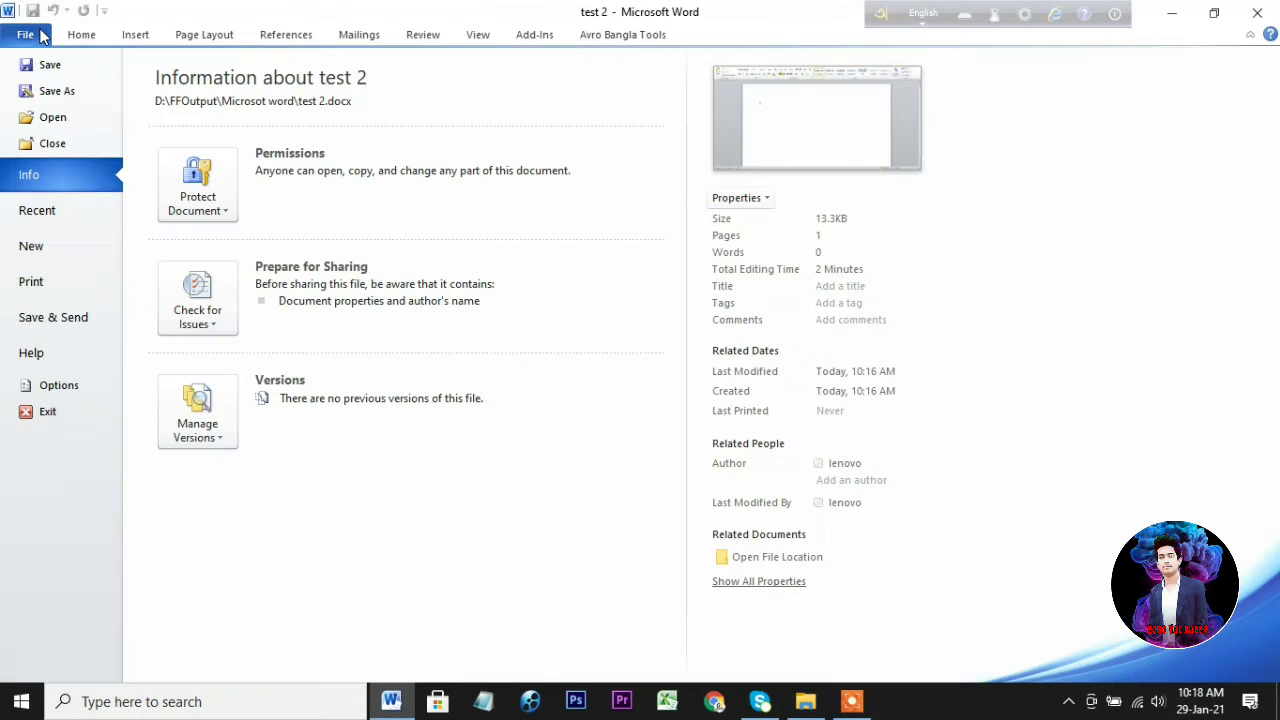
pyautogui.click(53, 117)
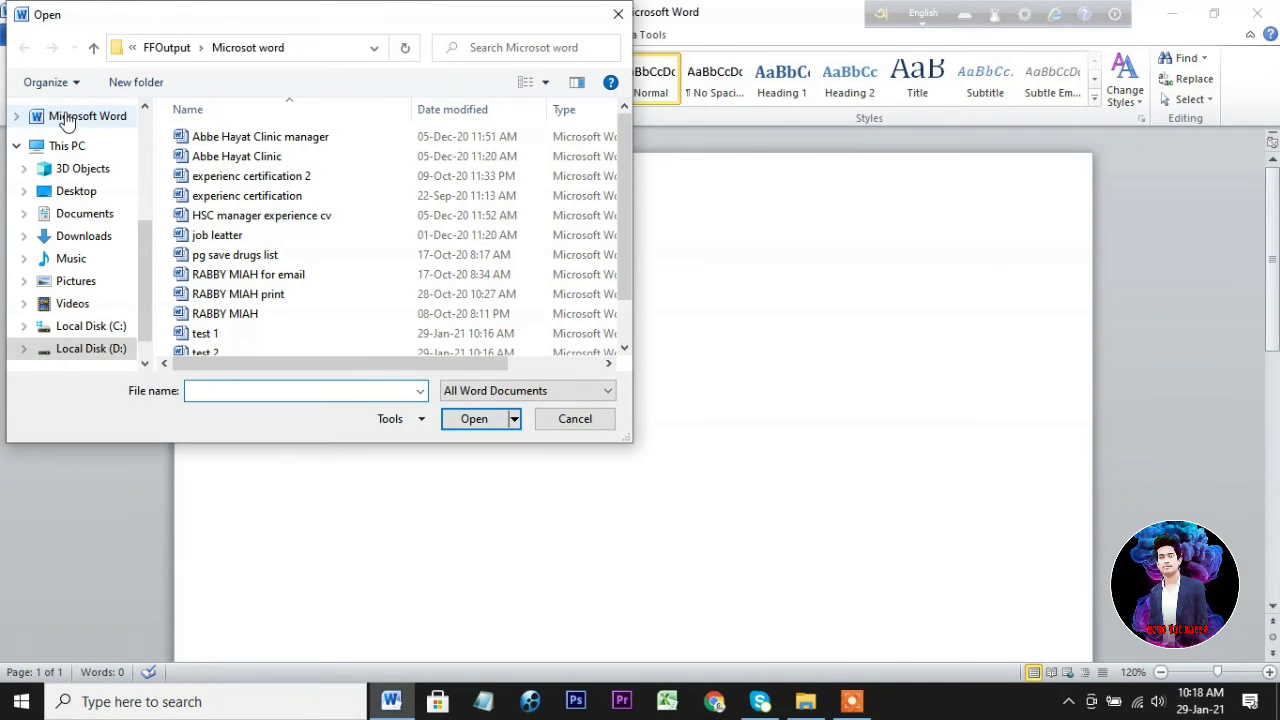
pyautogui.scroll(-1, 255, 250)
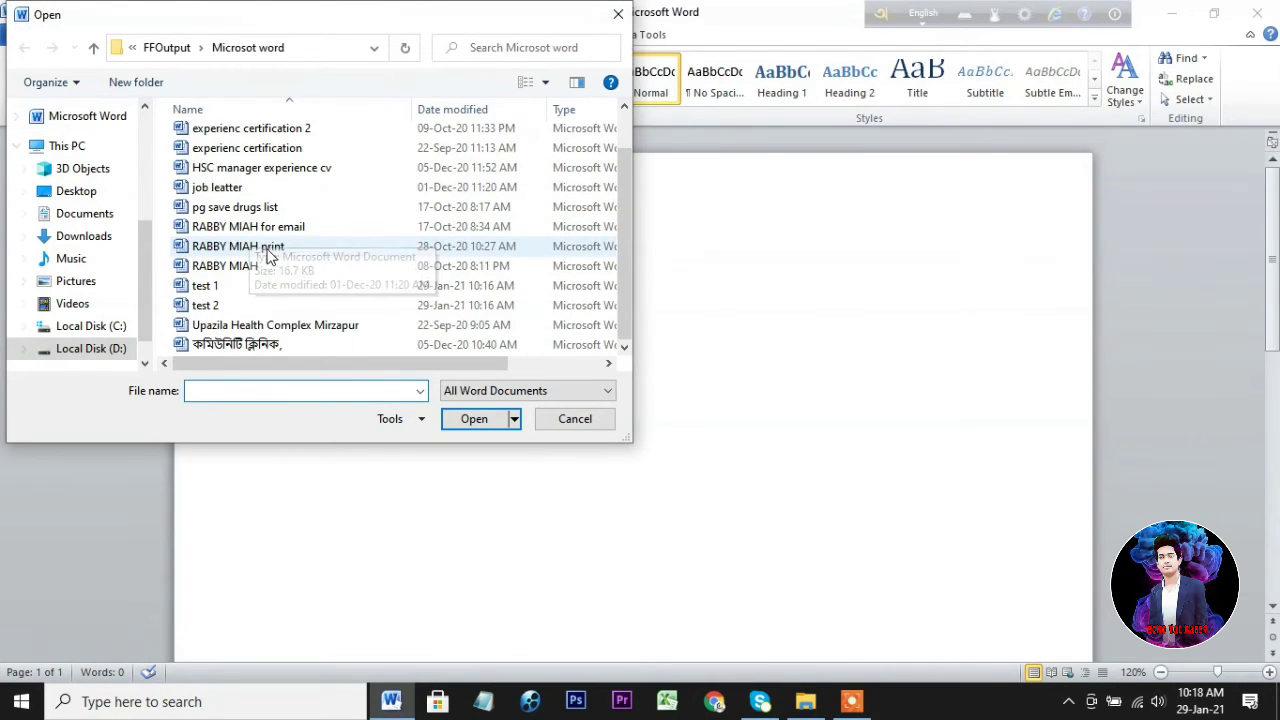
pyautogui.click(215, 307)
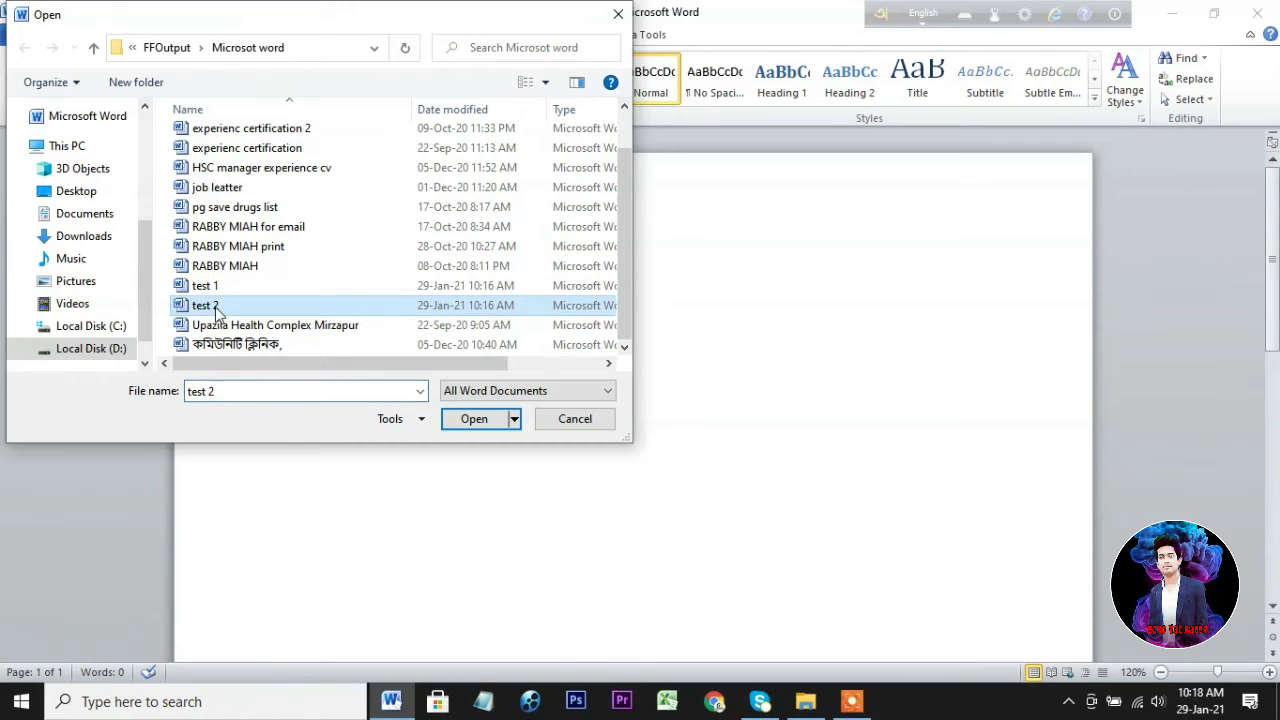
pyautogui.click(219, 286)
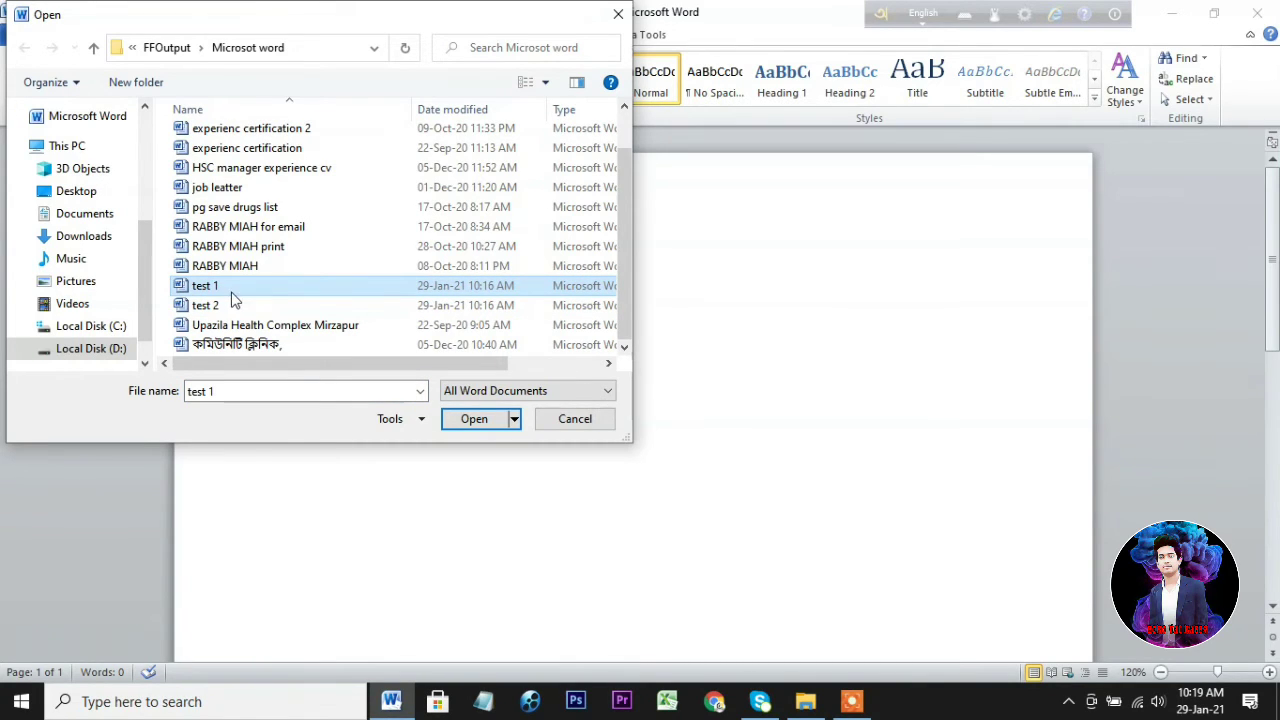
pyautogui.click(466, 424)
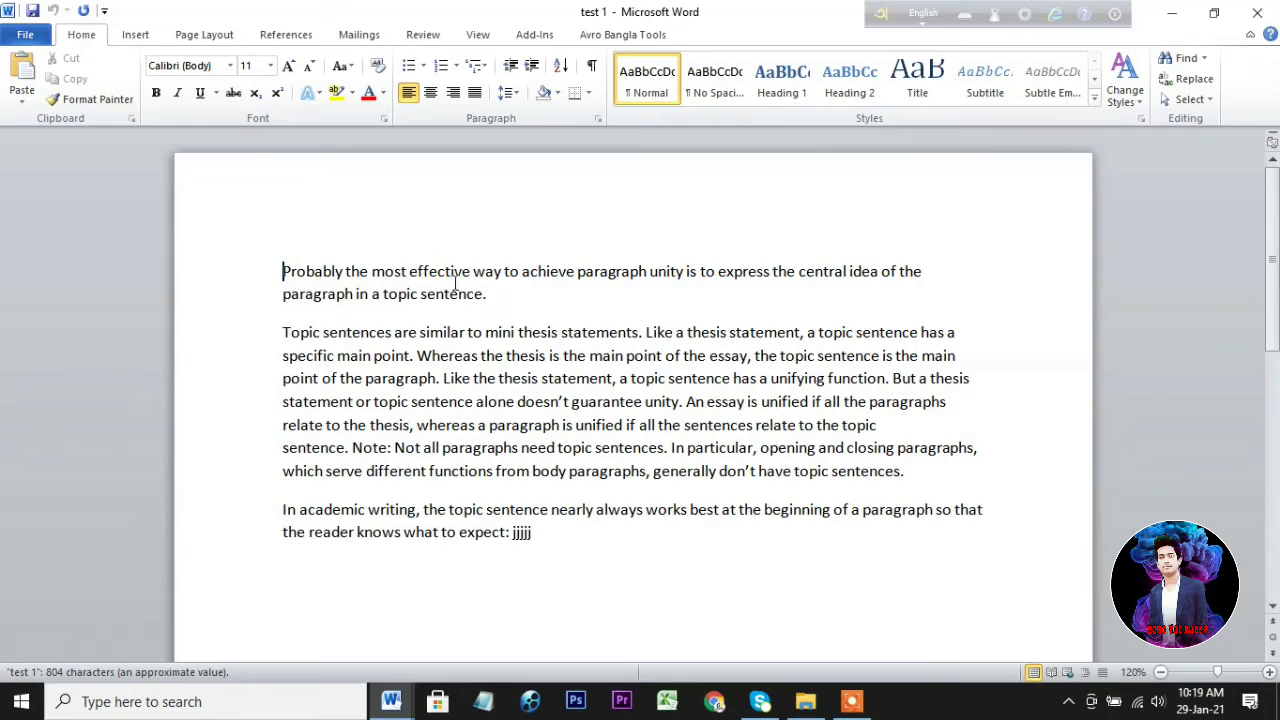
pyautogui.click(27, 37)
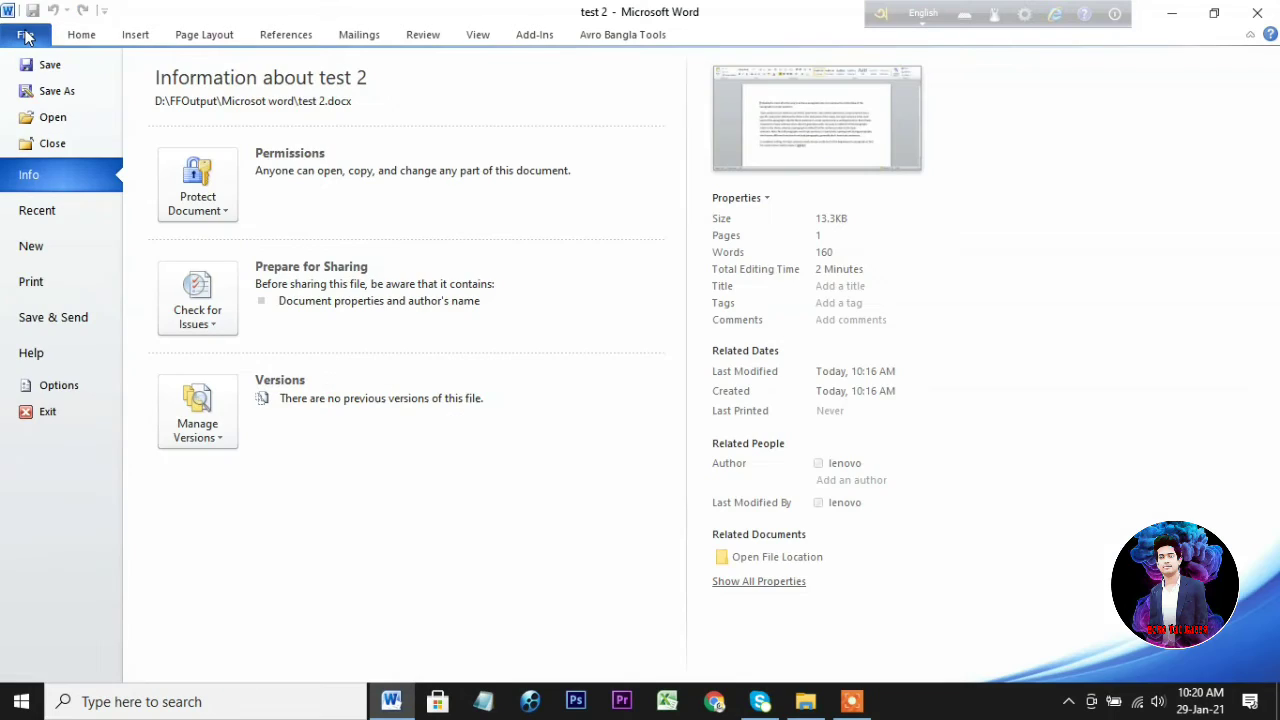
# - Close test 2 and discard its unsaved changes with Don't Save
pyautogui.click(58, 145)
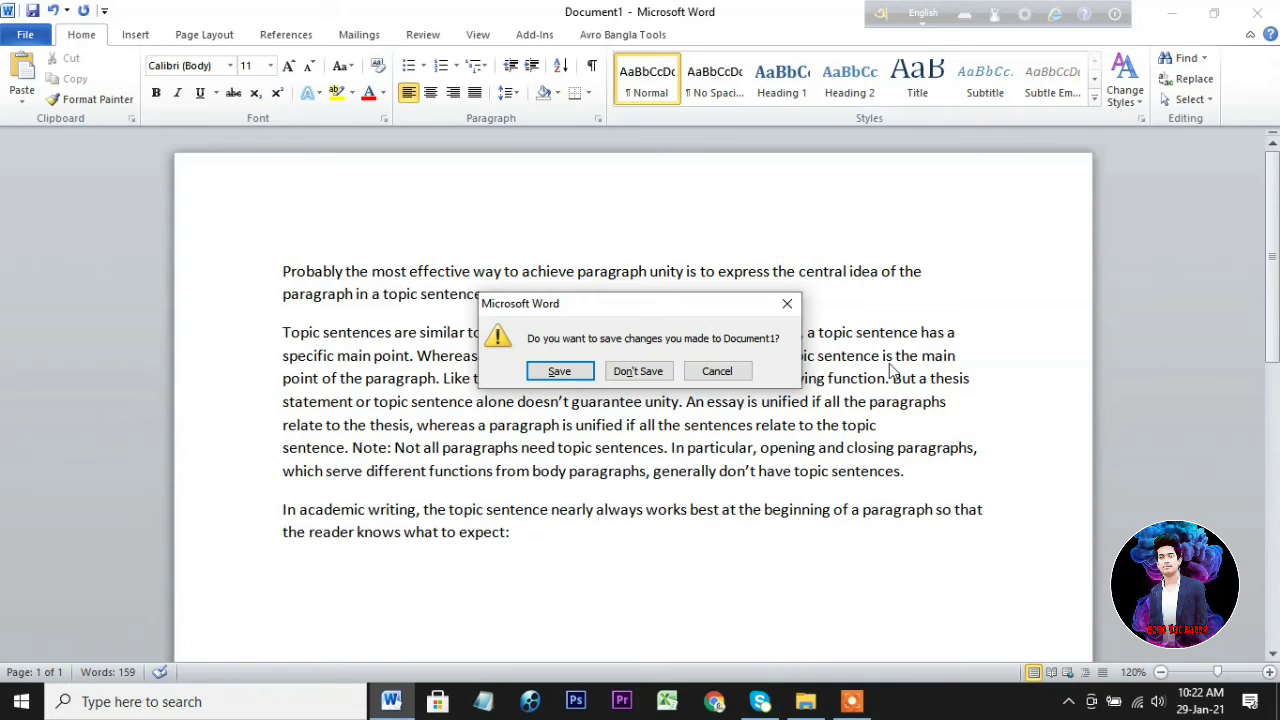
pyautogui.click(647, 378)
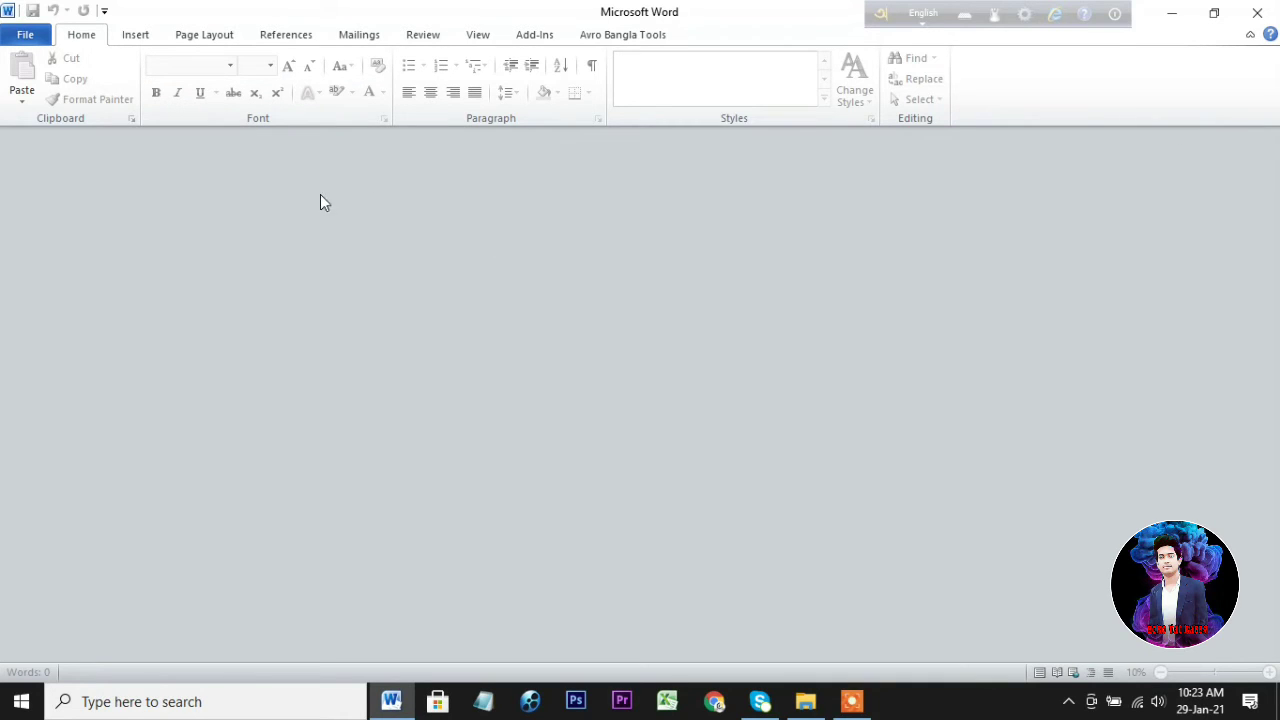
# - Create a new blank document from File > New
pyautogui.click(25, 35)
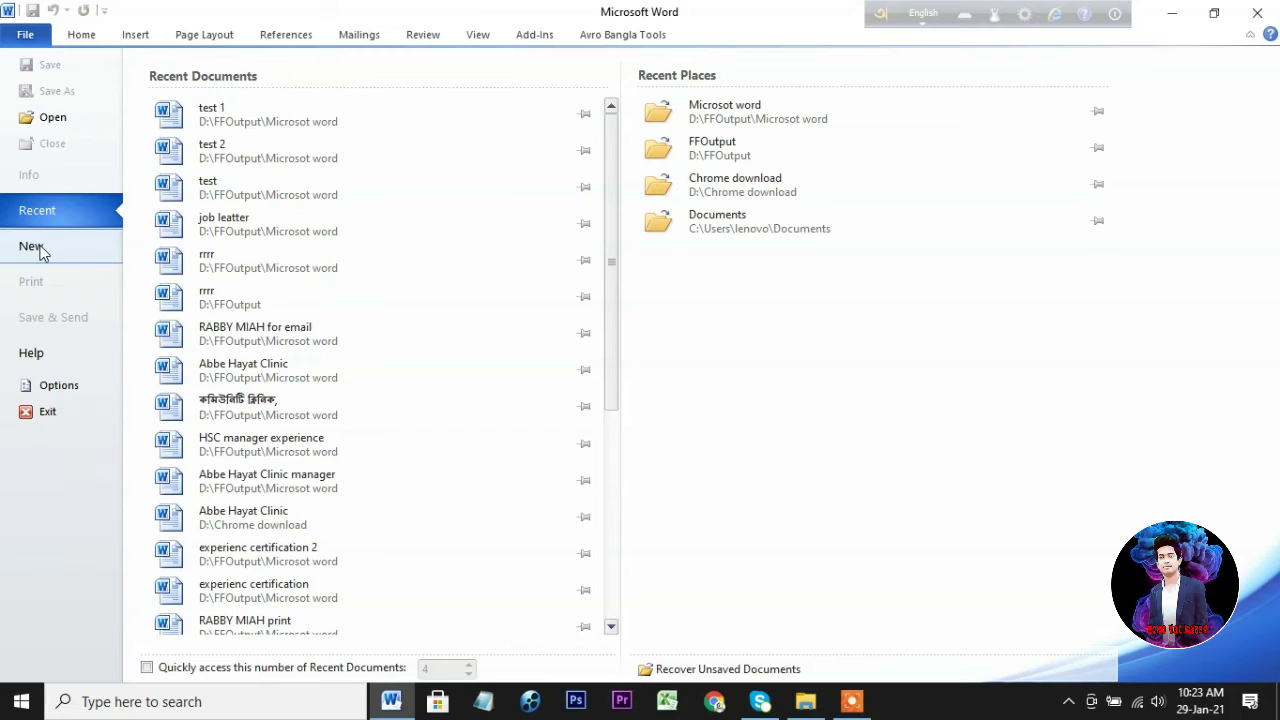
pyautogui.click(42, 254)
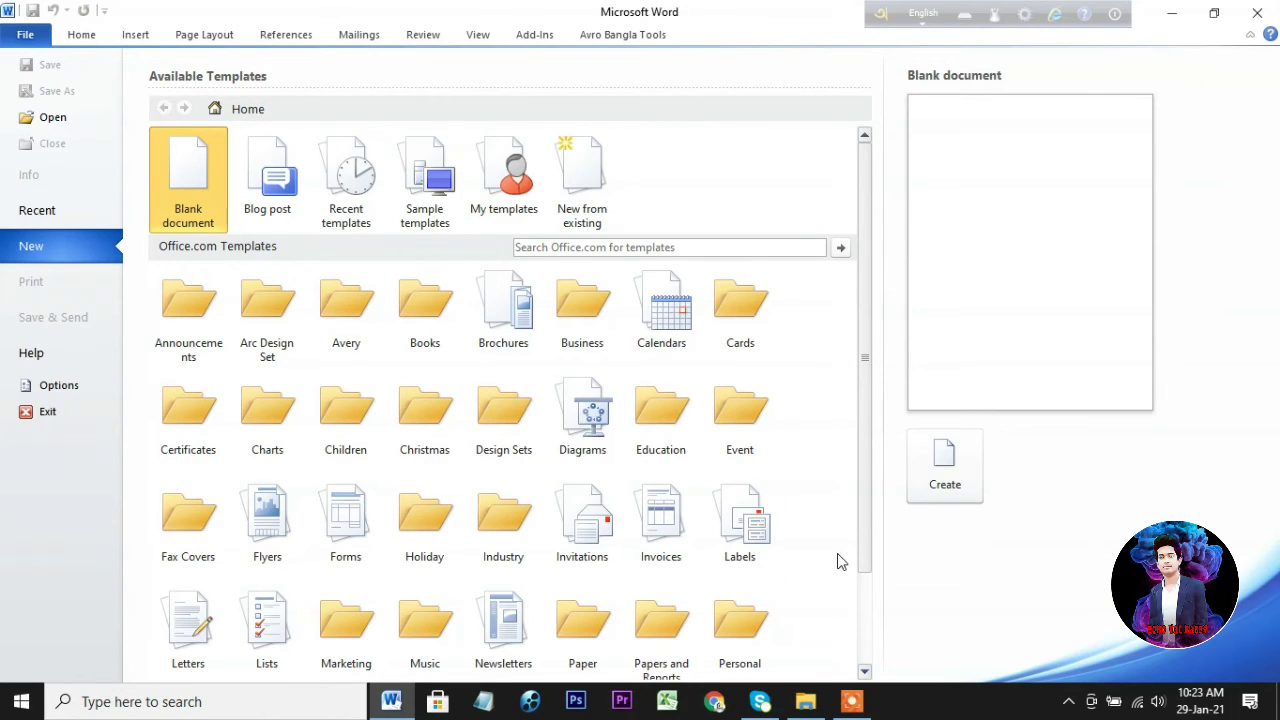
pyautogui.click(944, 470)
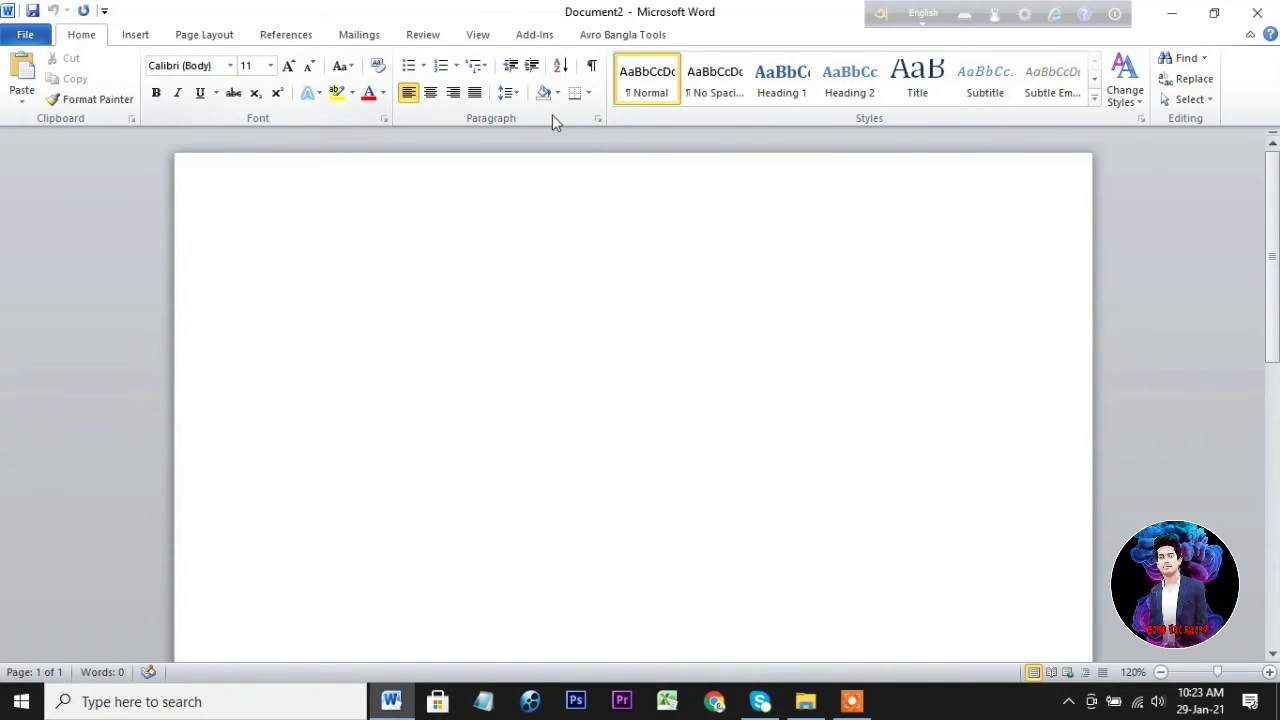
# - Reopen test 2 from the Recent documents list
pyautogui.click(25, 36)
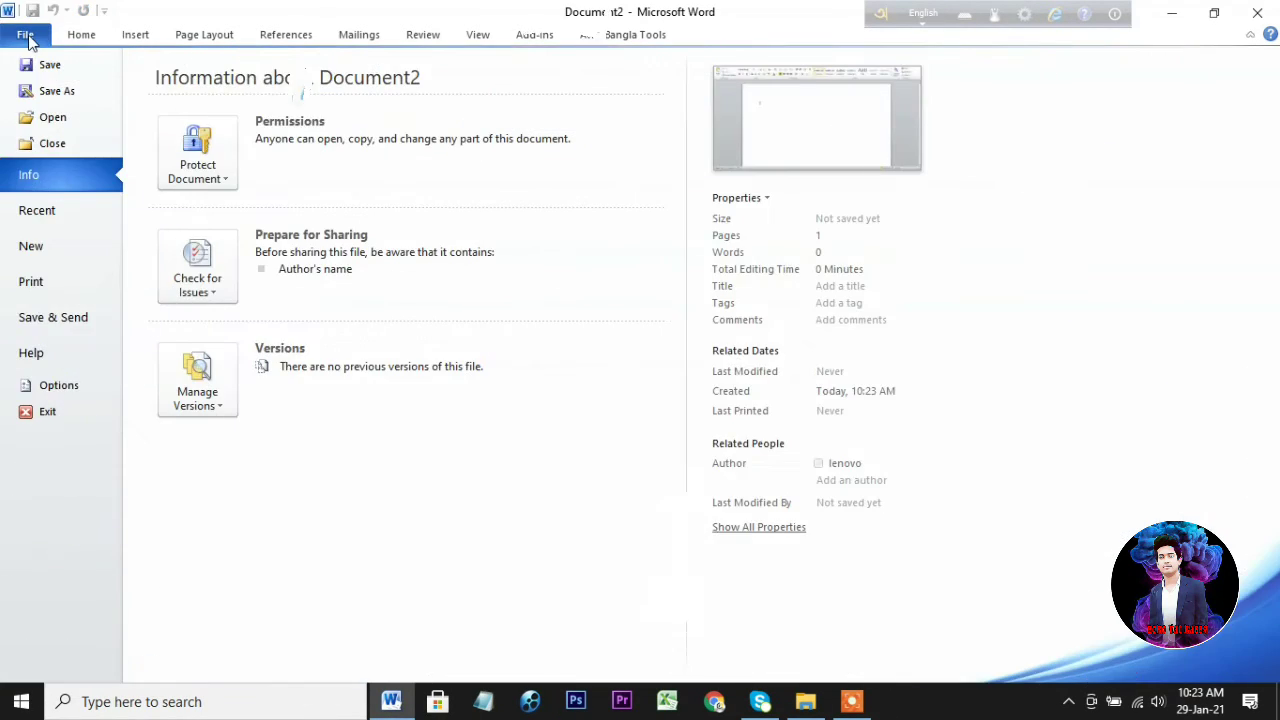
pyautogui.click(57, 218)
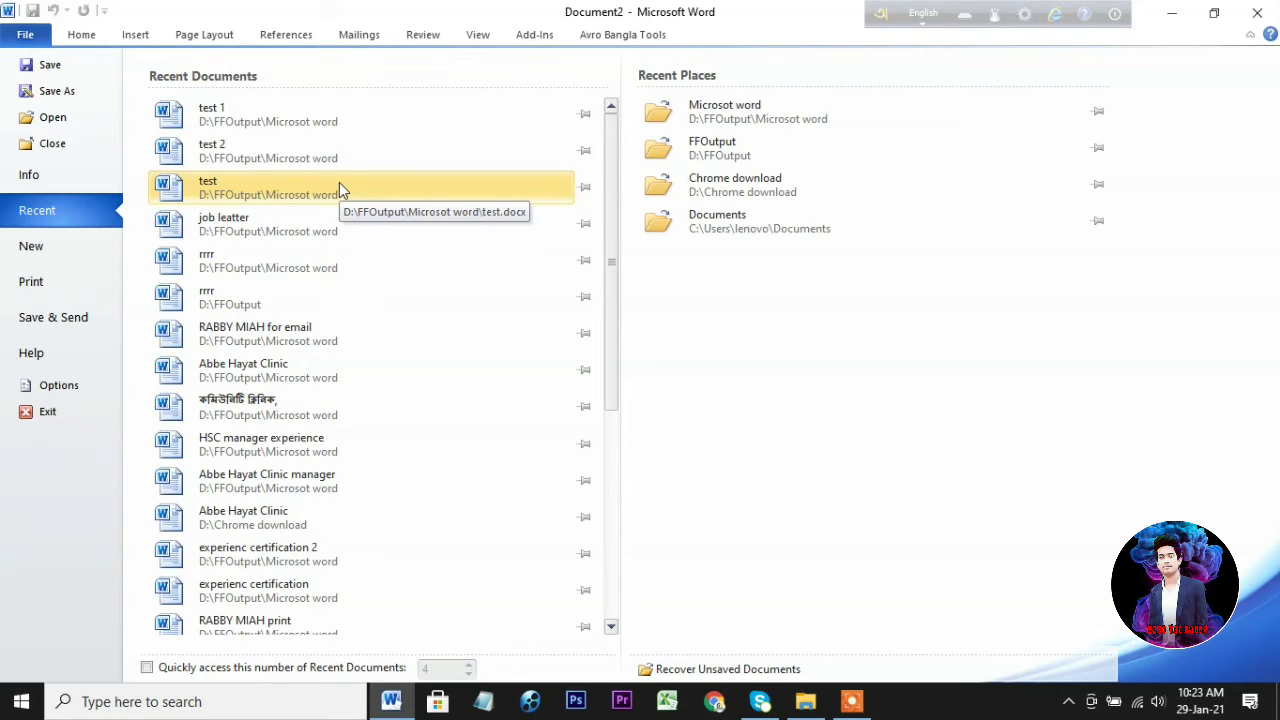
pyautogui.click(284, 158)
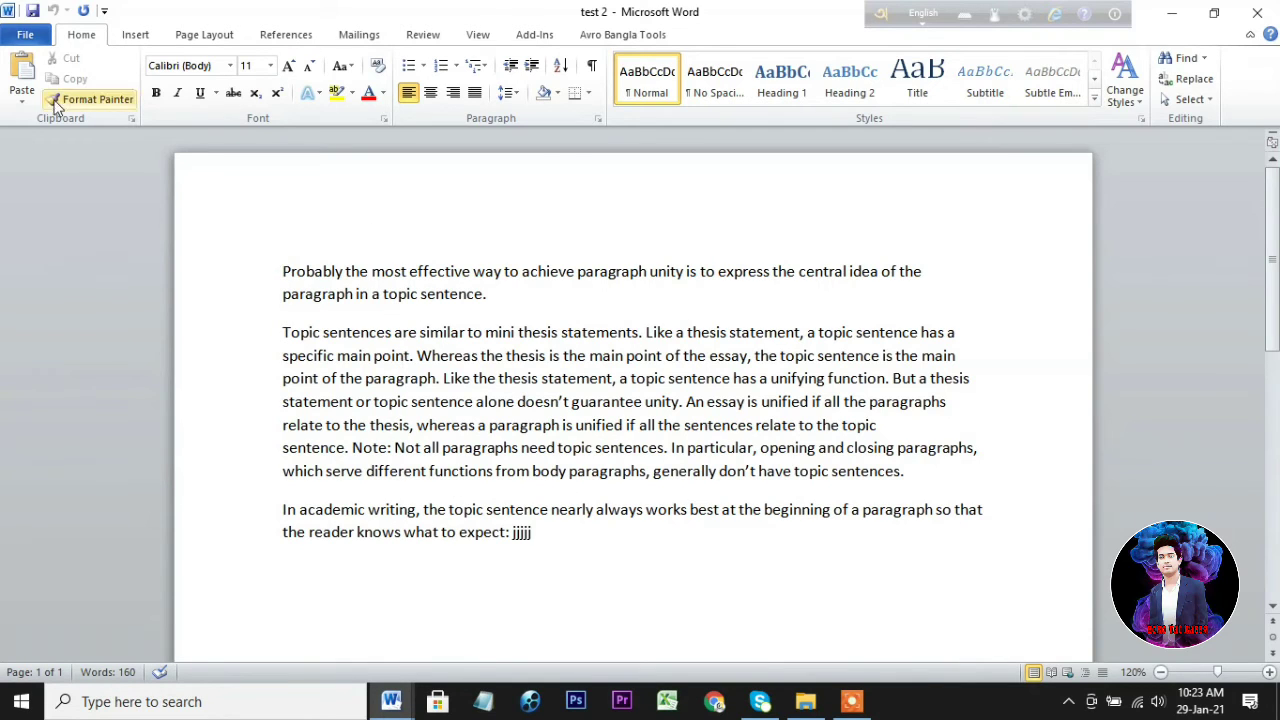
# - Browse test 2's Recent, Print preview and Save & Send backstage pages
pyautogui.click(32, 36)
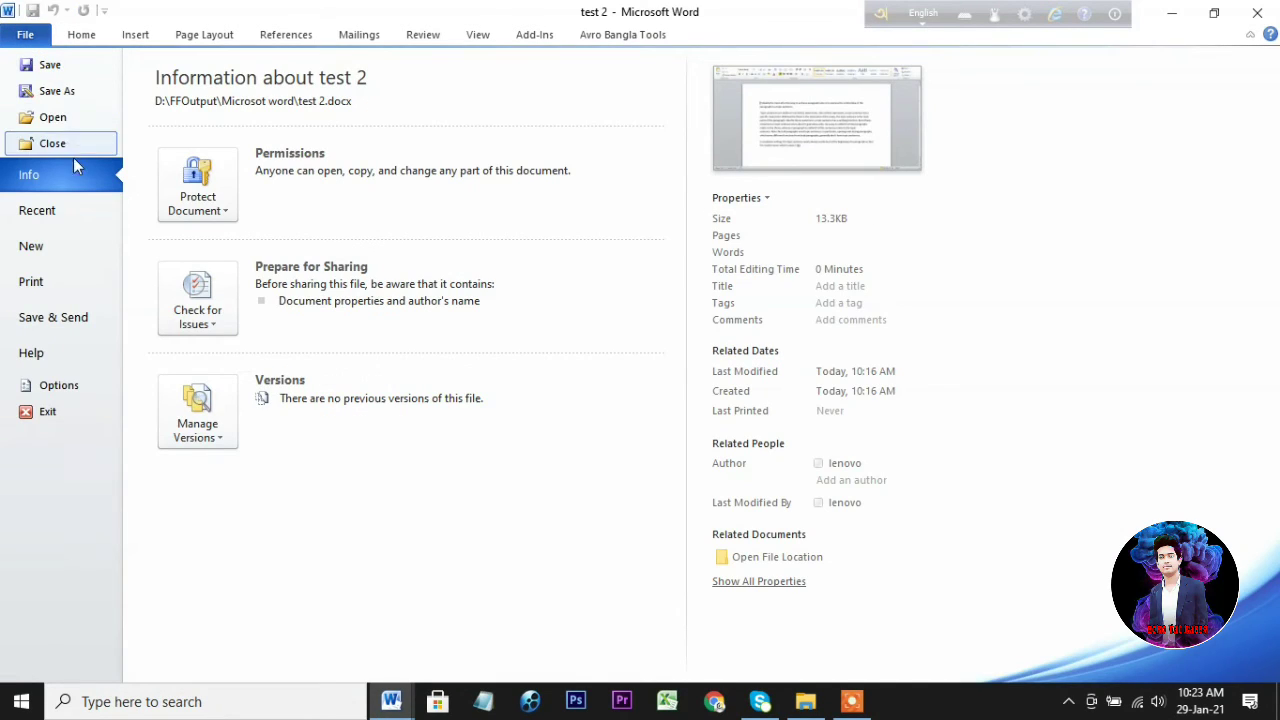
pyautogui.click(57, 210)
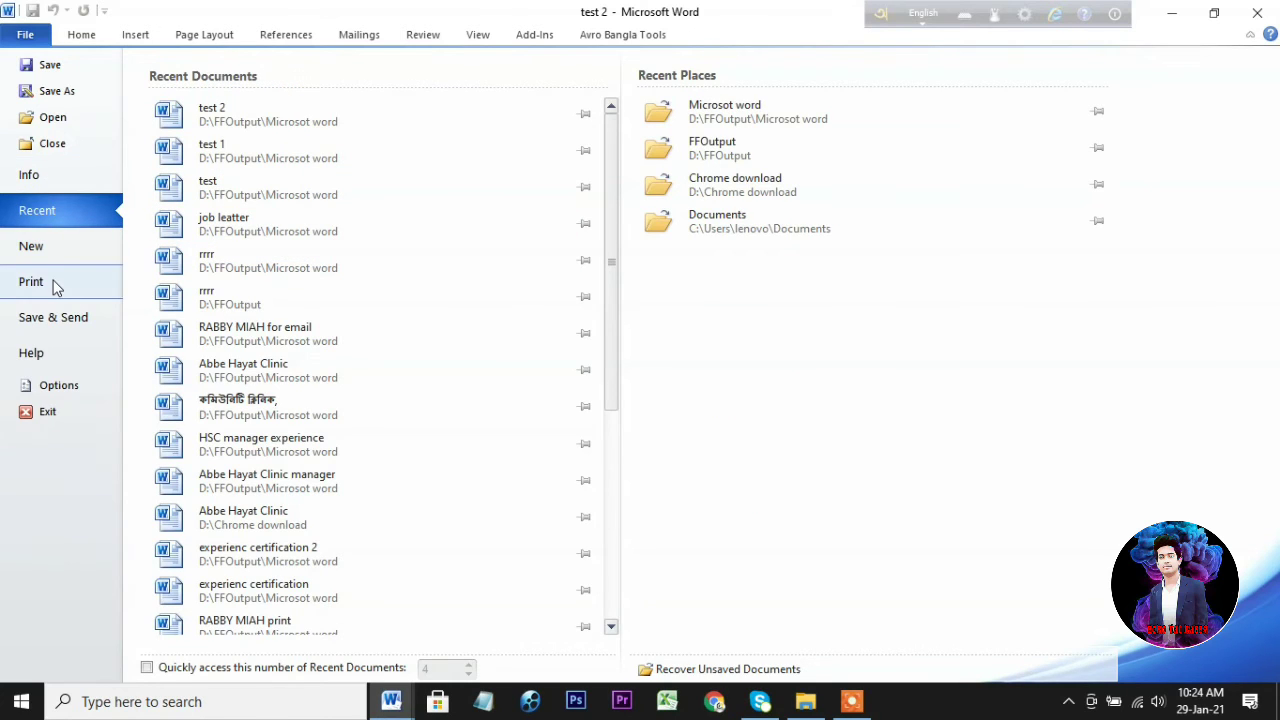
pyautogui.click(57, 284)
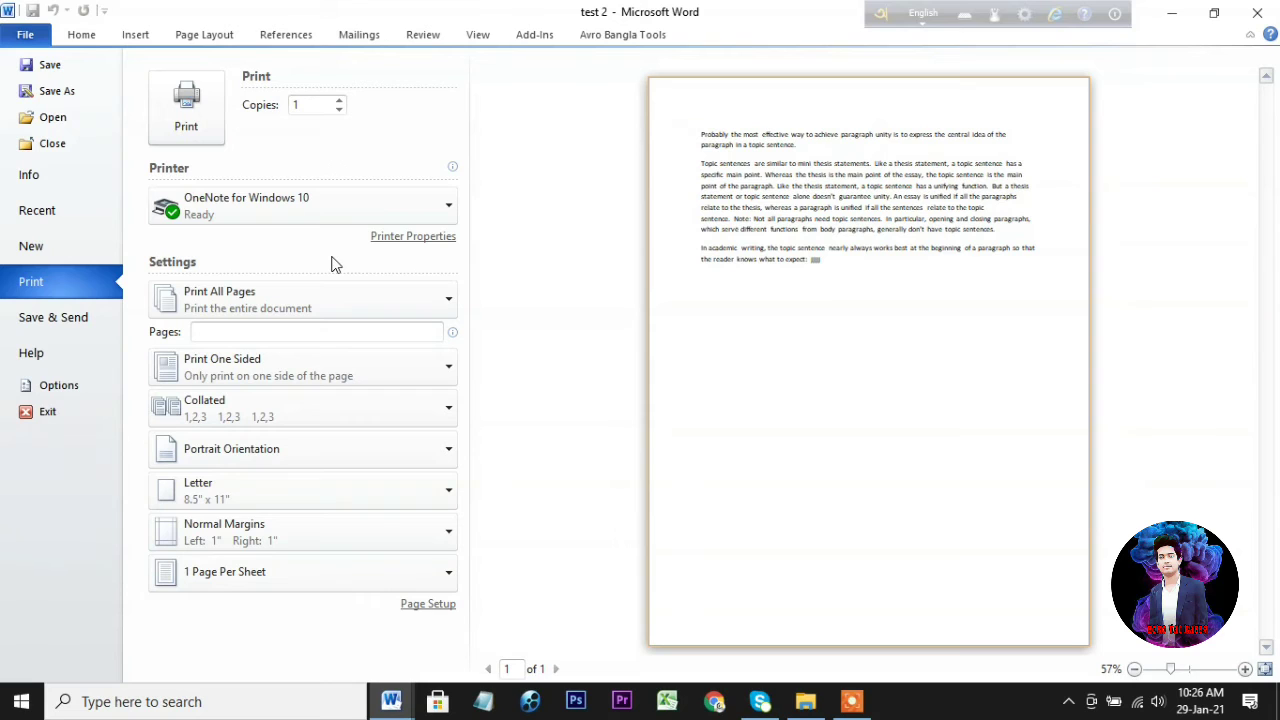
pyautogui.click(75, 325)
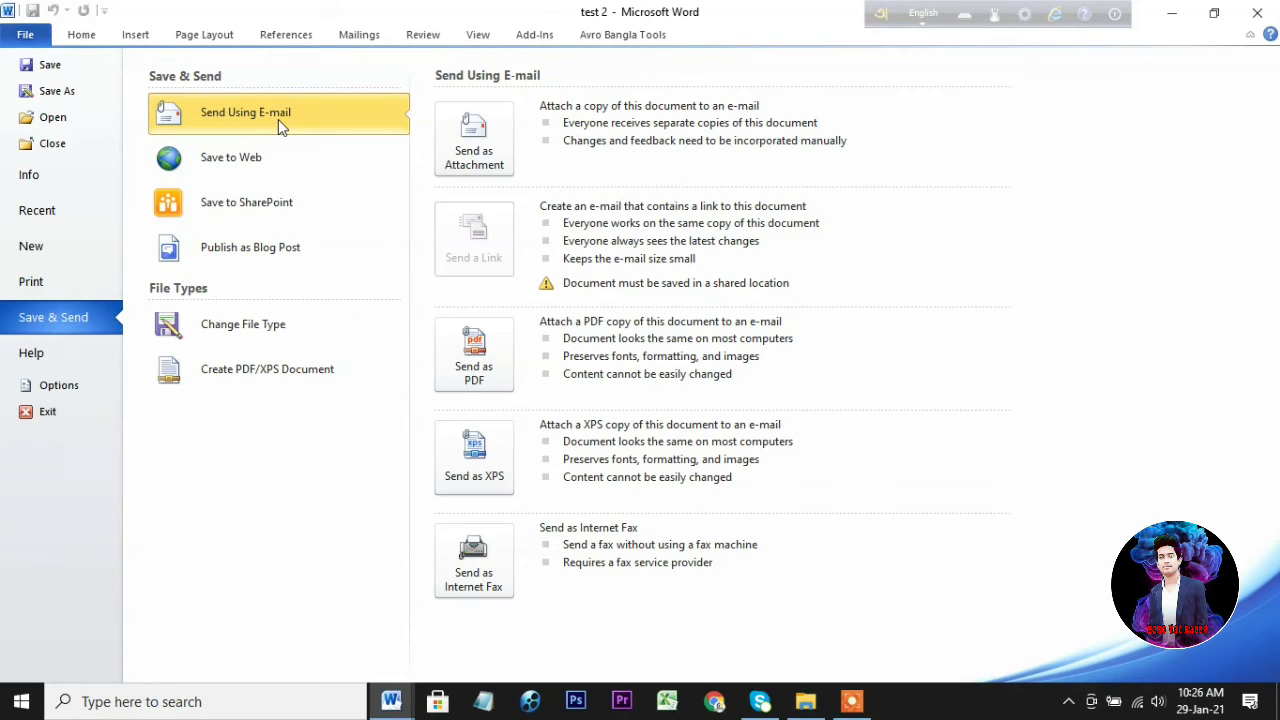
# - Try Send as Attachment, then view the Help page with Office 2010 version and activation details
pyautogui.click(487, 165)
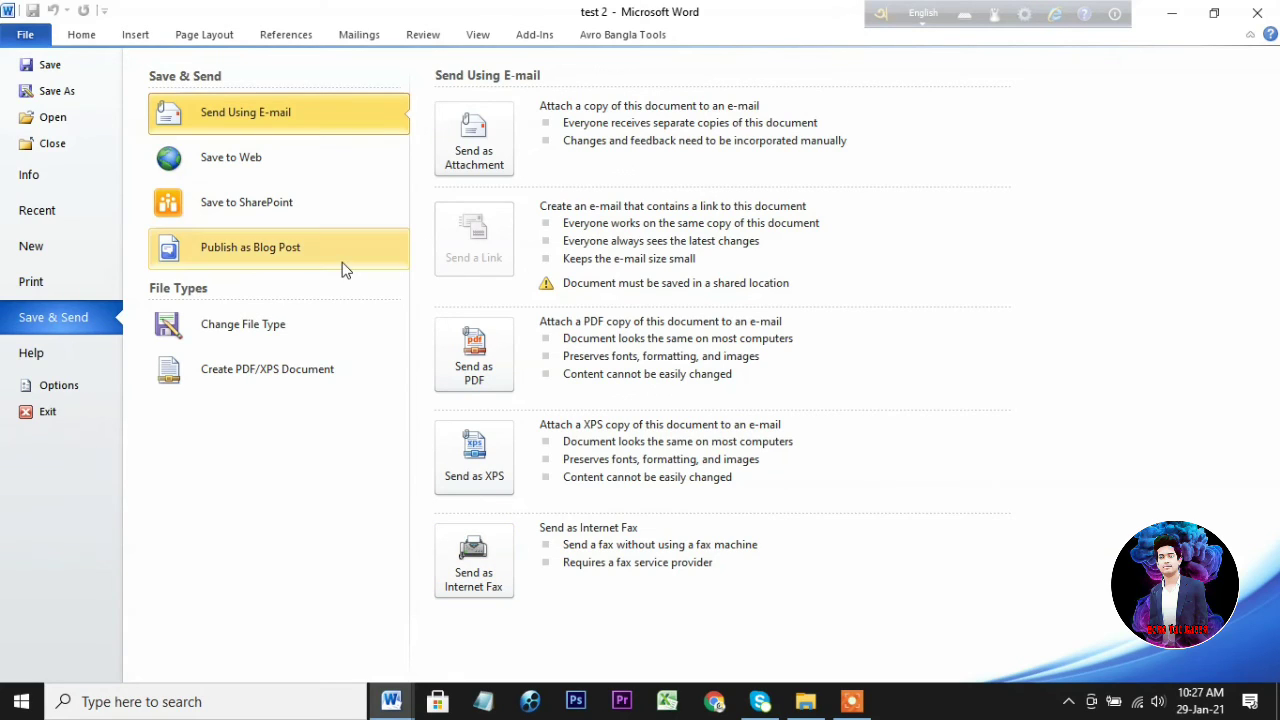
pyautogui.click(45, 355)
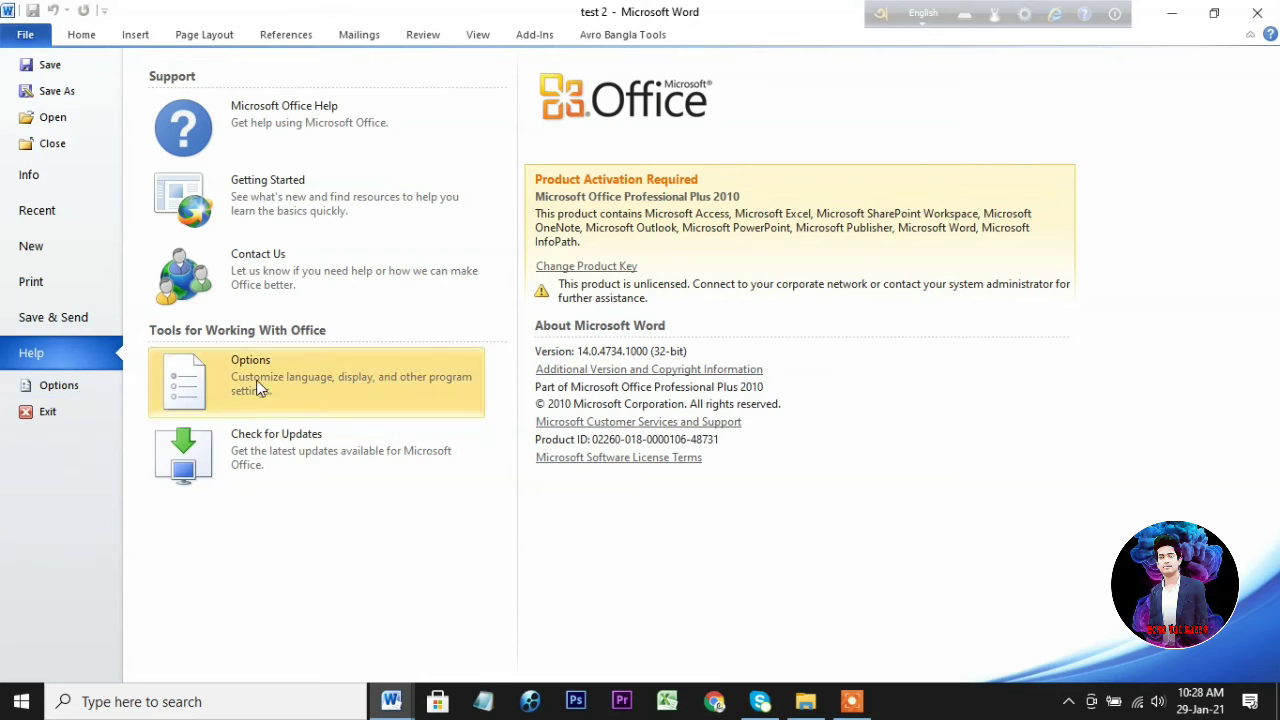
# - Look over Word Options and dismiss it with Esc, leaving all settings unchanged
pyautogui.click(47, 389)
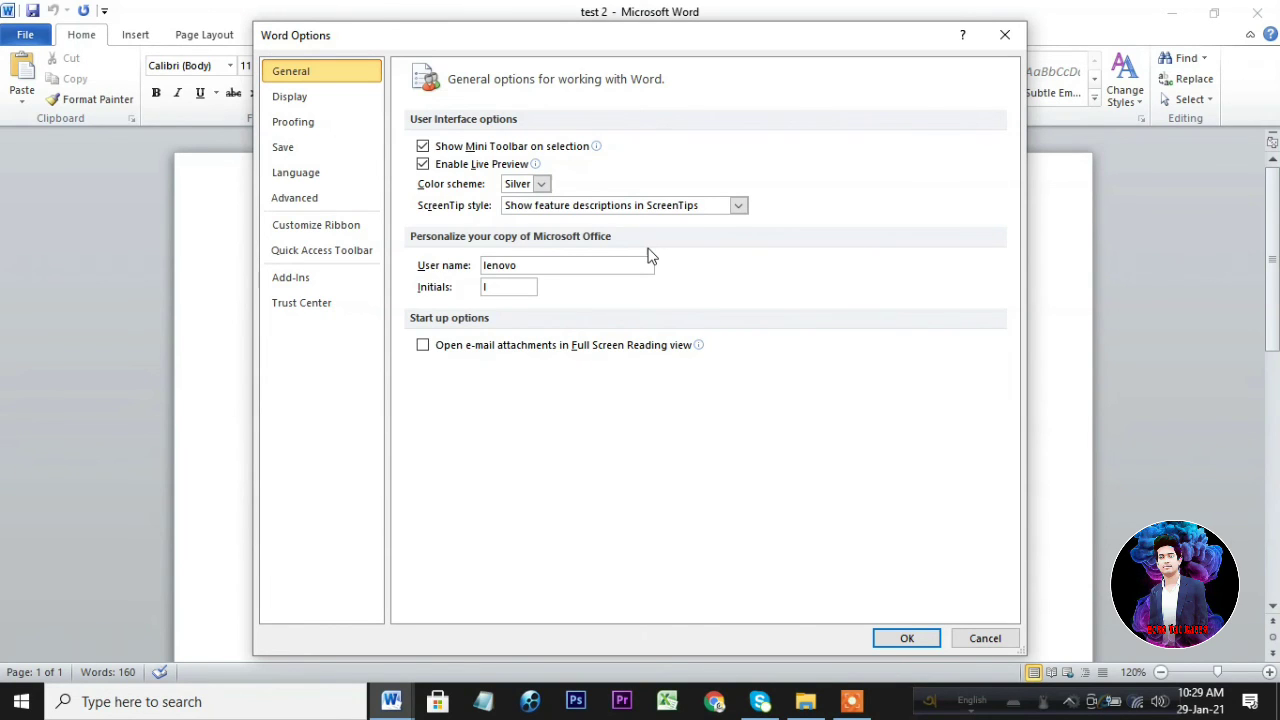
pyautogui.press('Escape')
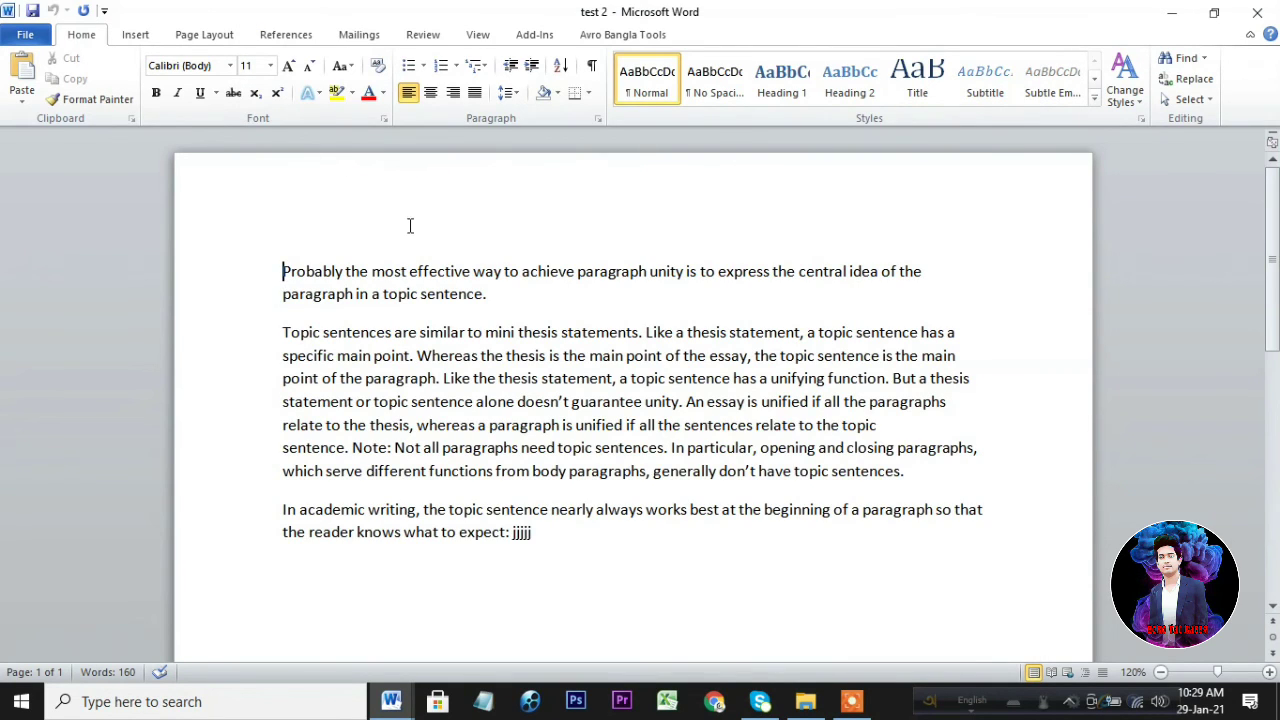
pyautogui.click(33, 37)
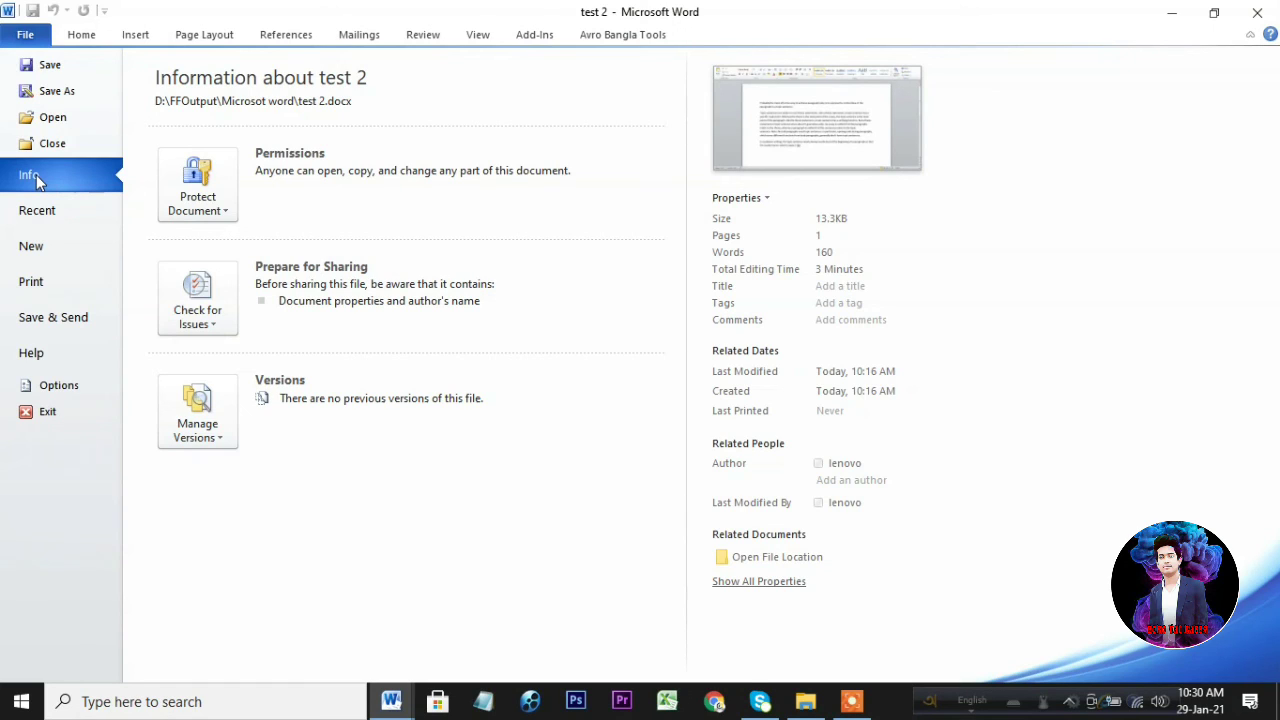
pyautogui.click(80, 35)
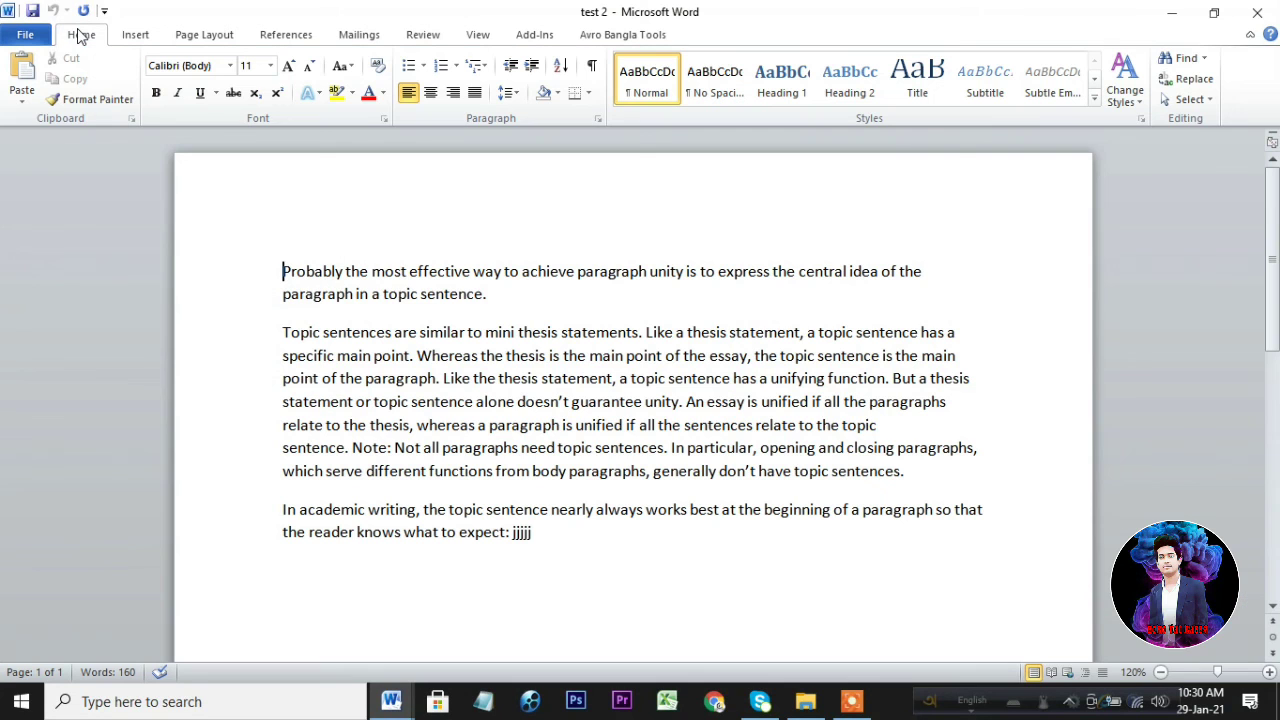